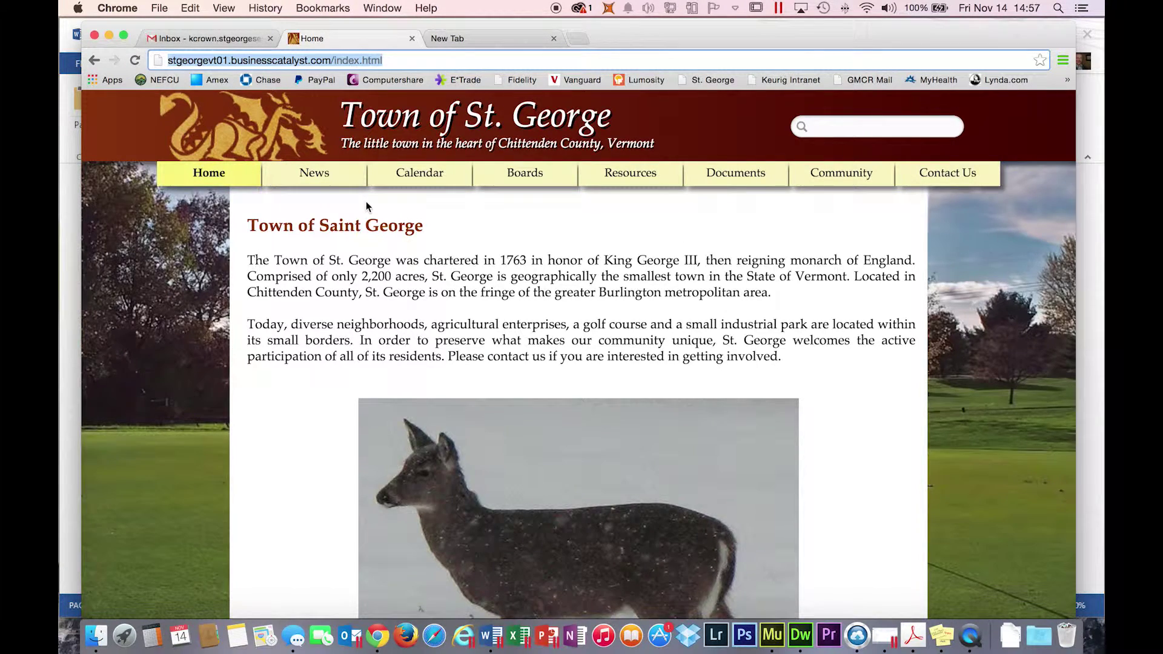
# - Visit the town's Selectboard page from the Boards menu and scroll through it
pyautogui.moveTo(541, 185)
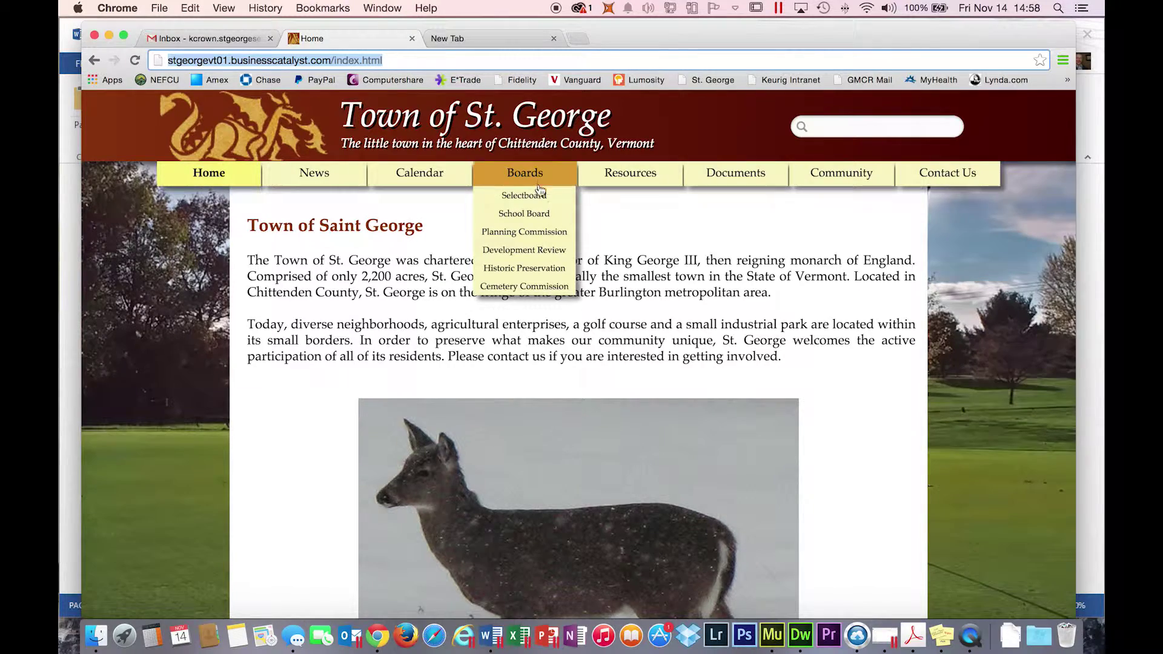
pyautogui.click(536, 197)
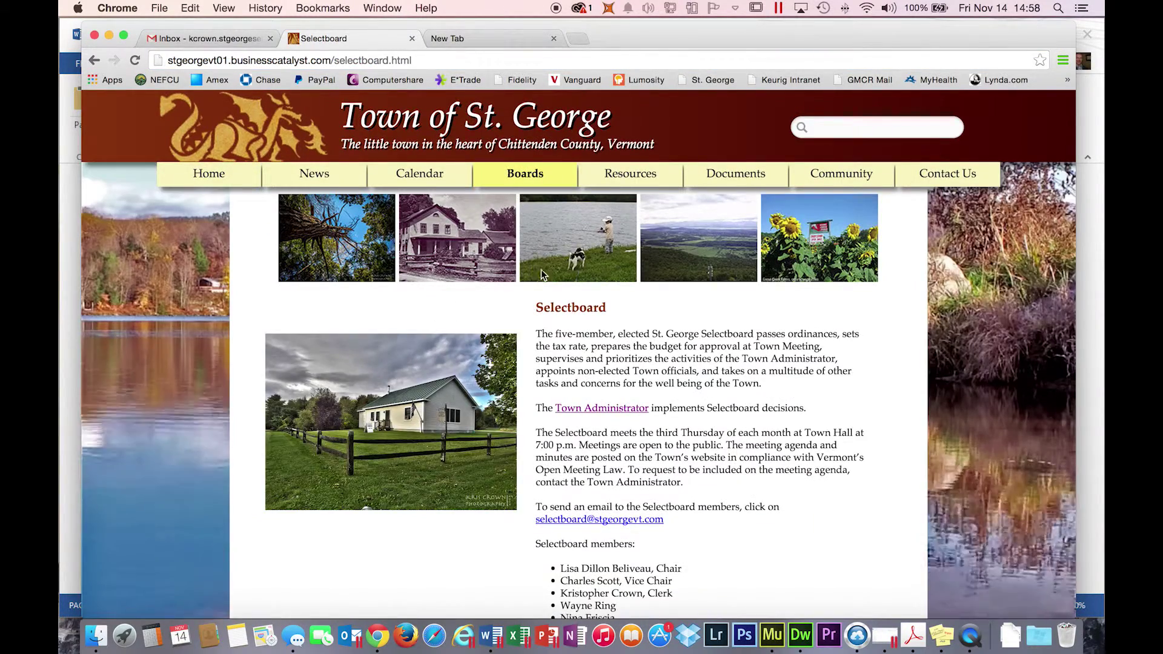
pyautogui.scroll(-3, 347, 333)
pyautogui.moveTo(361, 375)
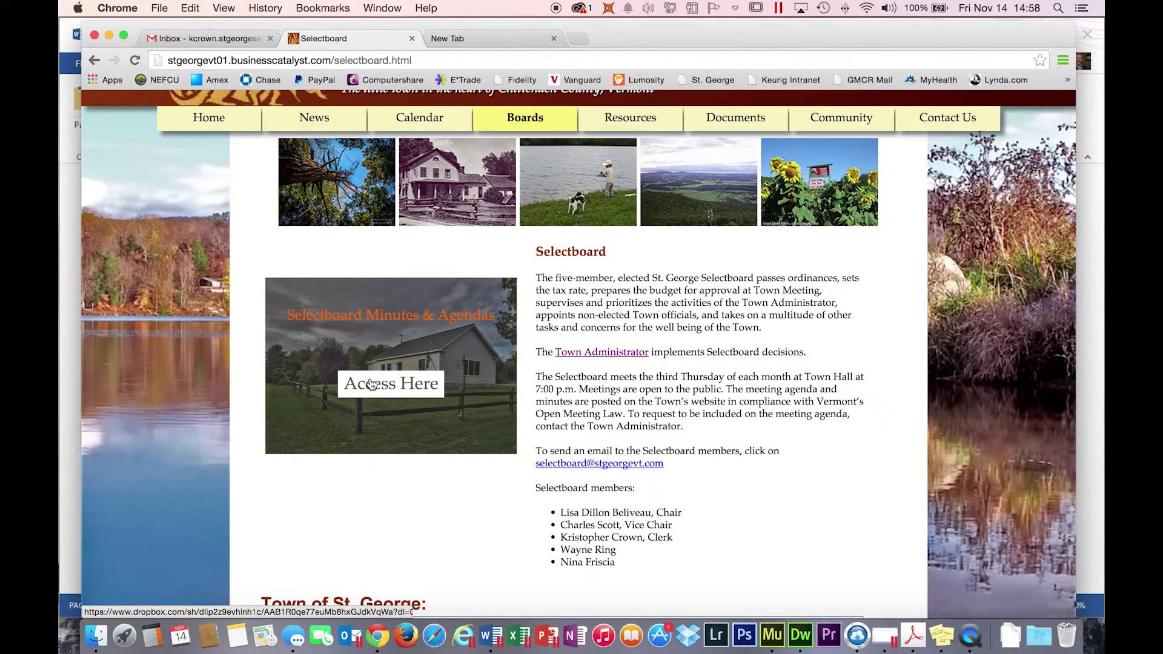
# - Visit the Planning Commission page, then the Development Review Board page
pyautogui.moveTo(525, 117)
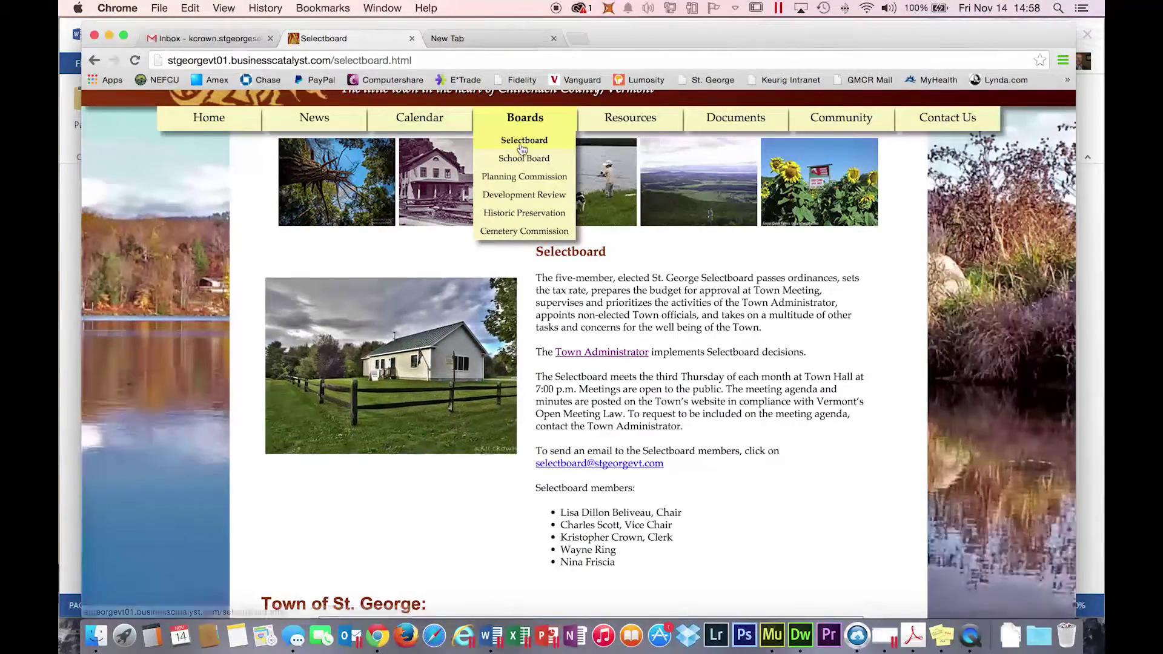
pyautogui.click(518, 177)
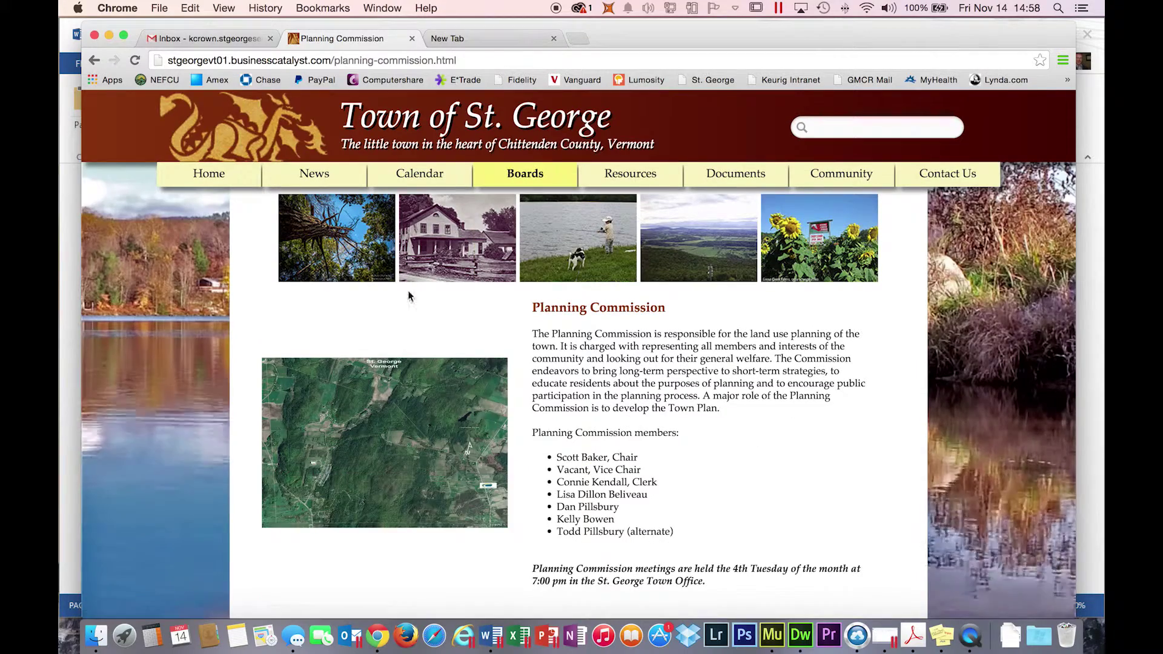
pyautogui.moveTo(385, 412)
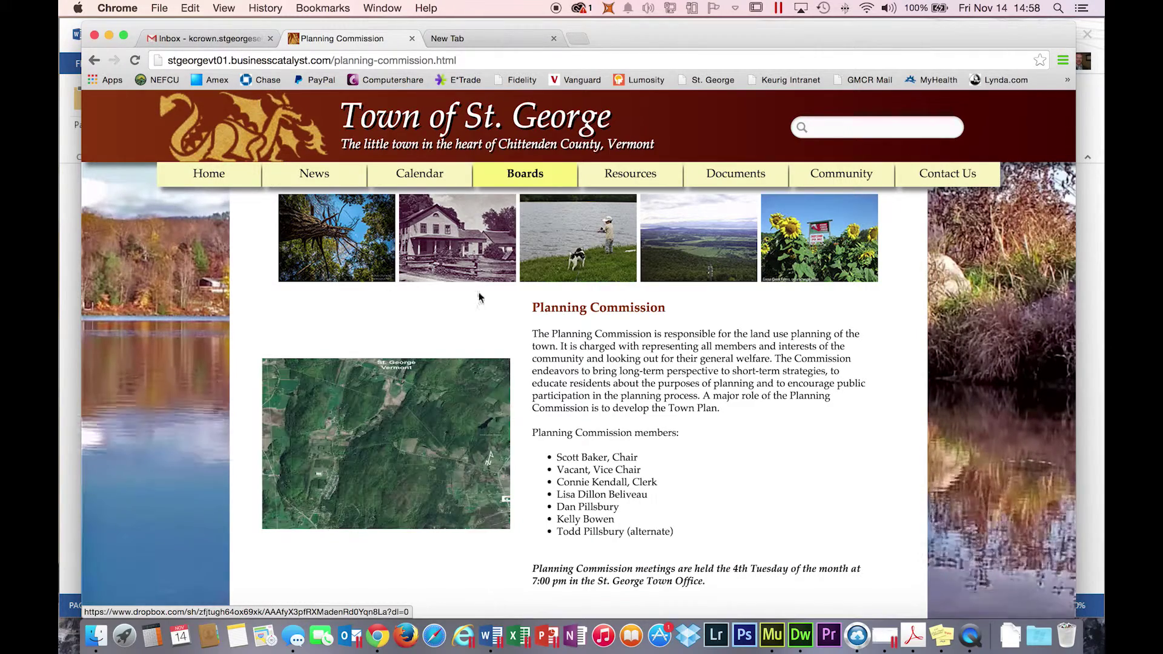
pyautogui.moveTo(510, 176)
pyautogui.click(511, 260)
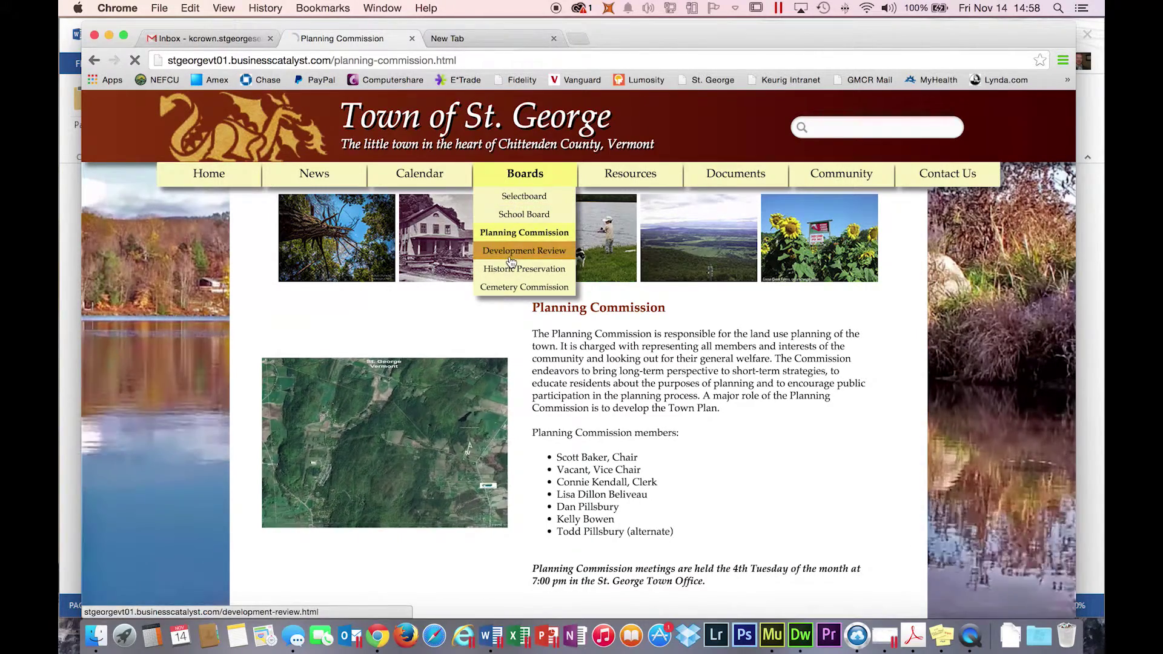
pyautogui.moveTo(364, 460)
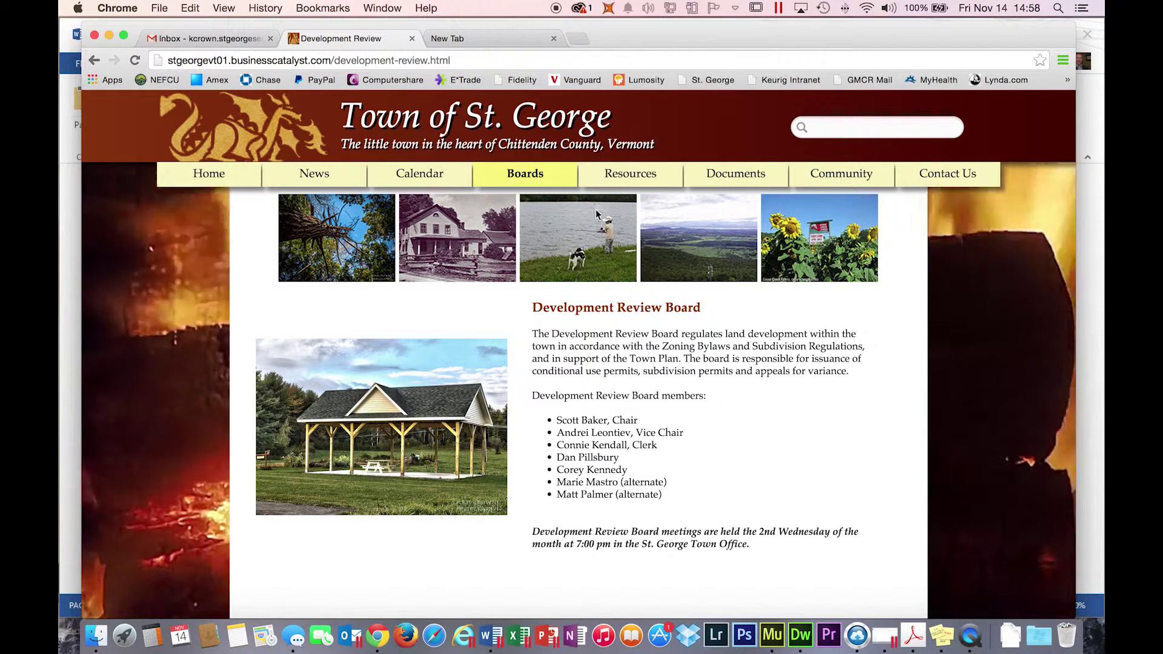
pyautogui.click(453, 40)
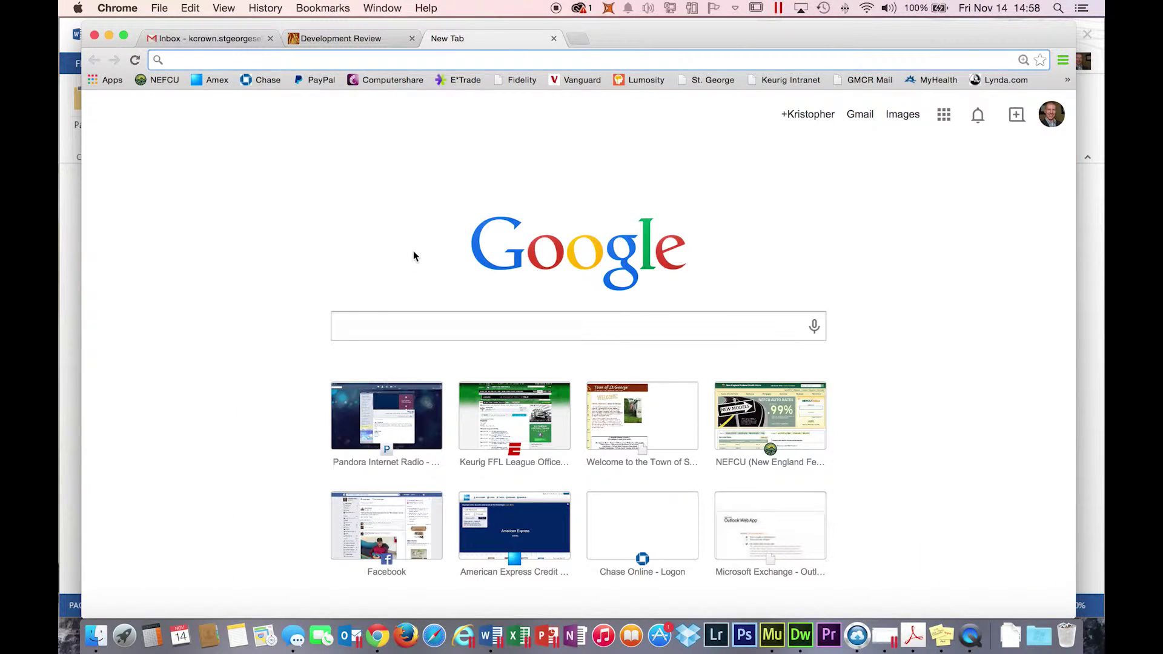
pyautogui.write('www.dr')
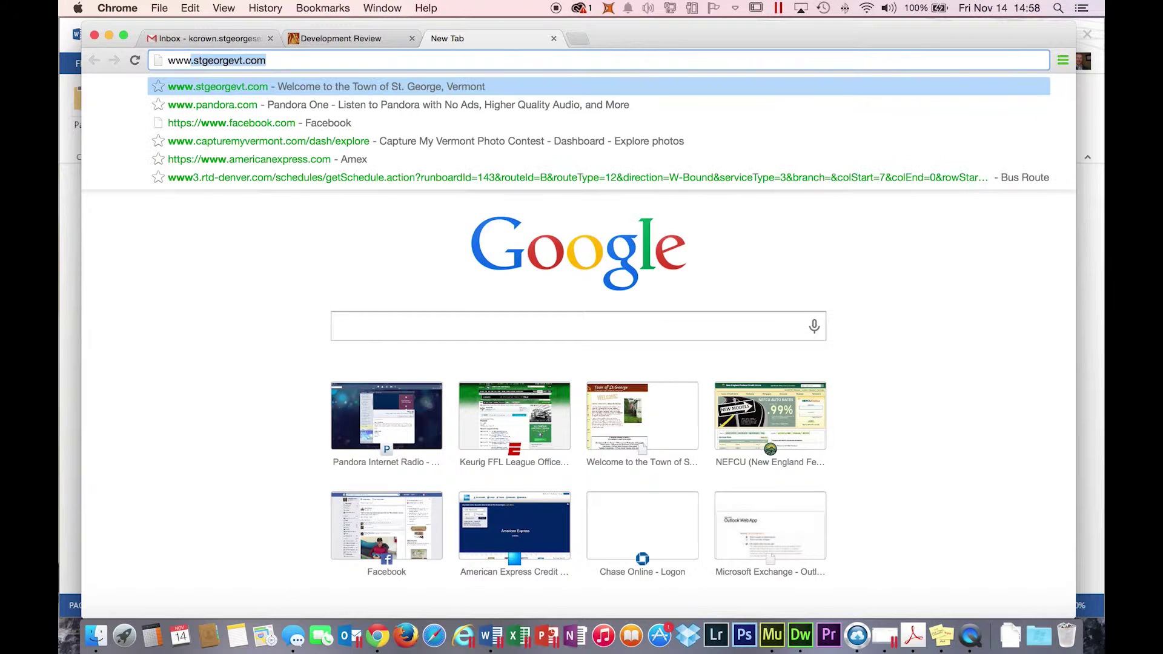
pyautogui.write('opbox.com')
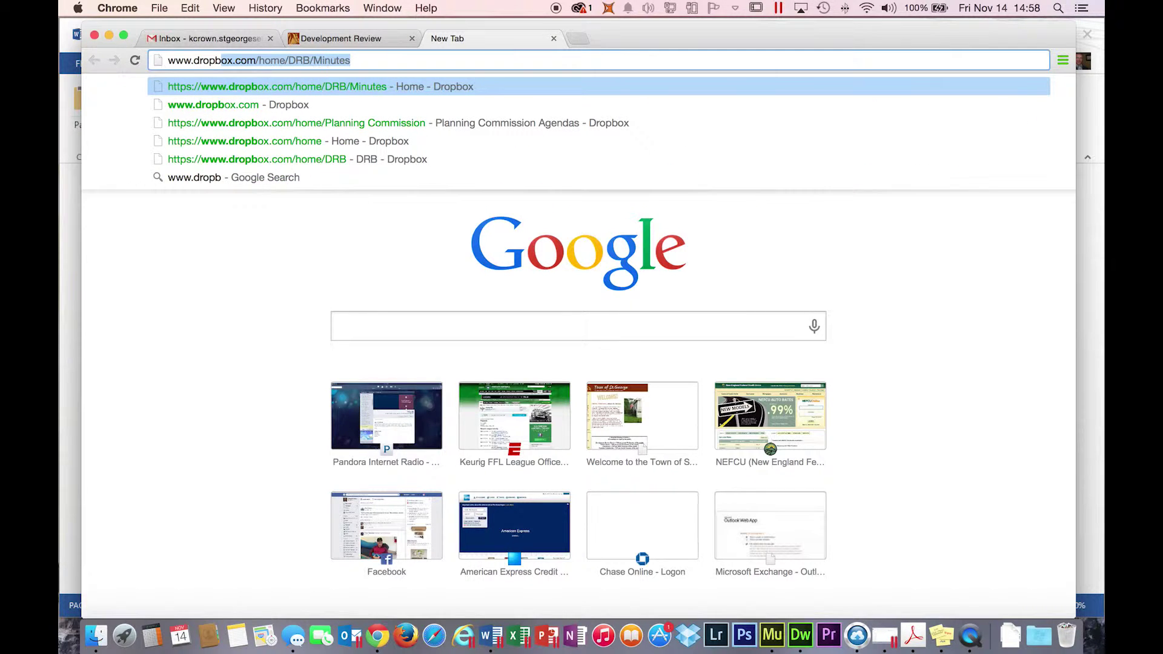
pyautogui.press('Return')
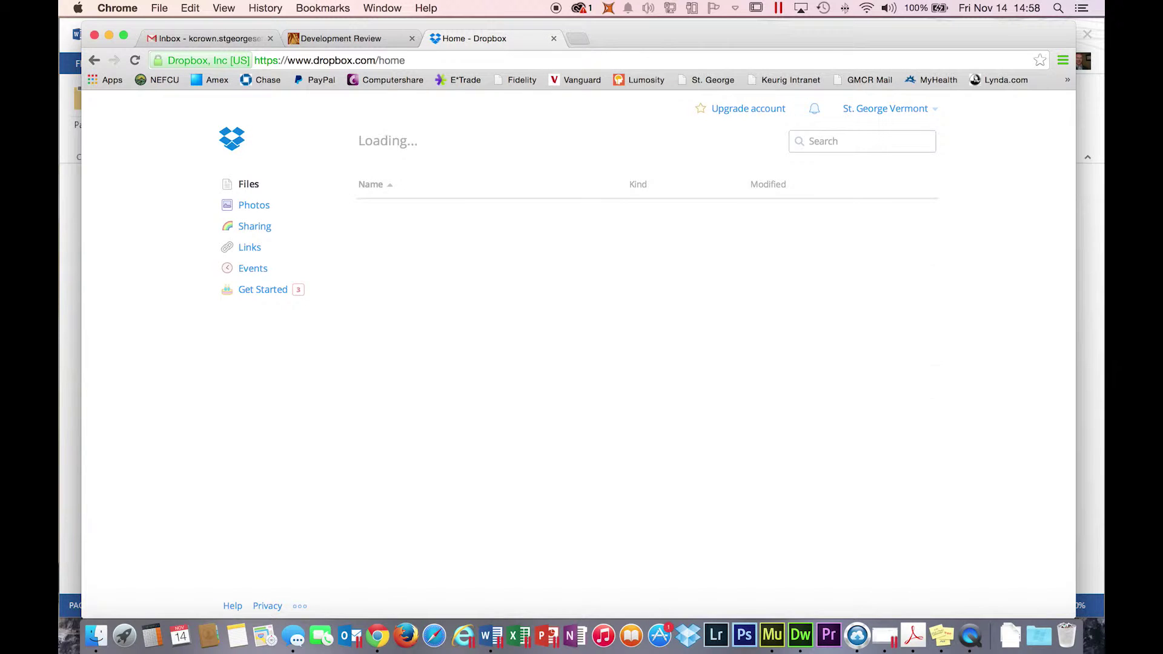
pyautogui.click(925, 117)
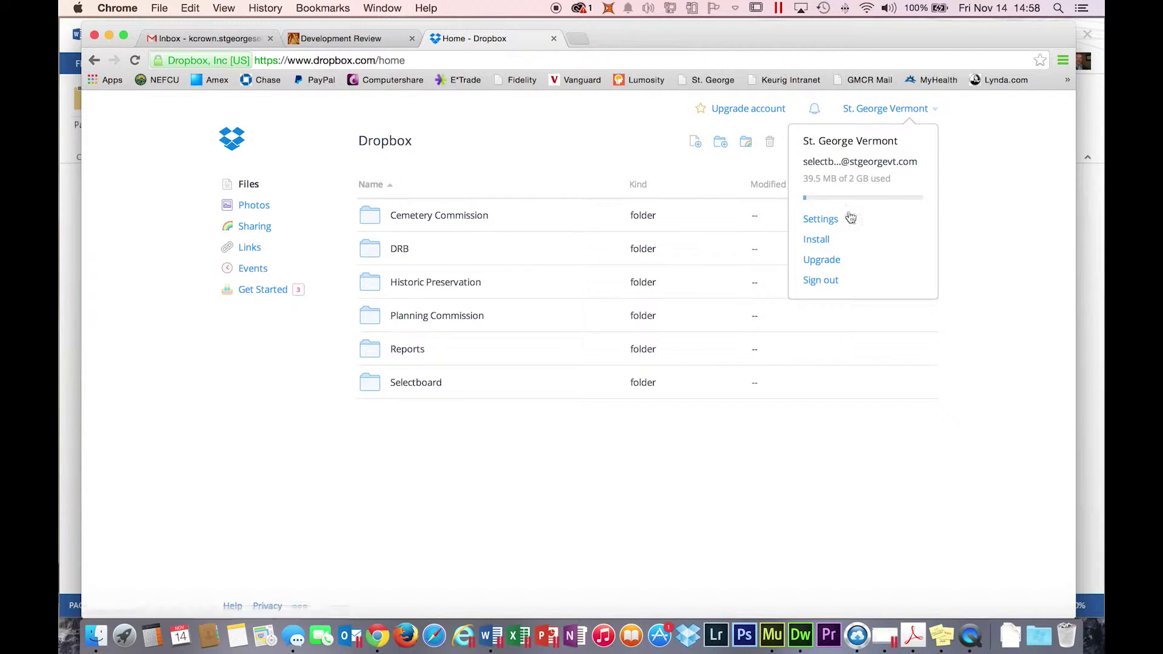
pyautogui.click(817, 280)
# - Enter the board account's e-mail address and start typing the account password
pyautogui.click(641, 316)
pyautogui.click(781, 191)
pyautogui.click(643, 316)
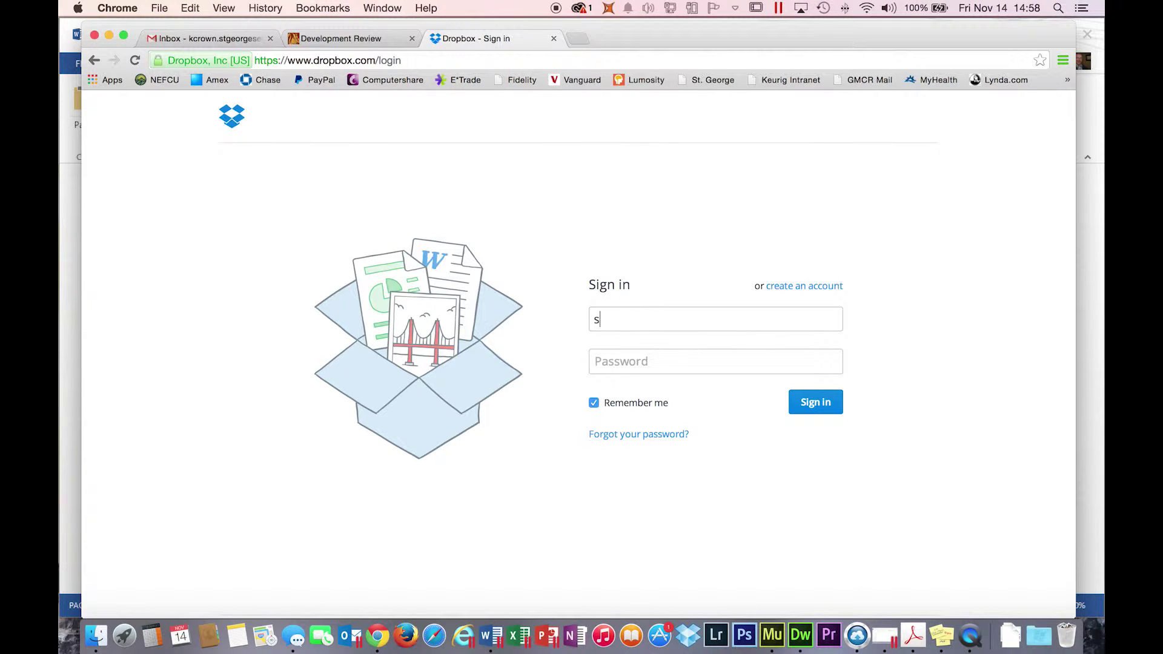
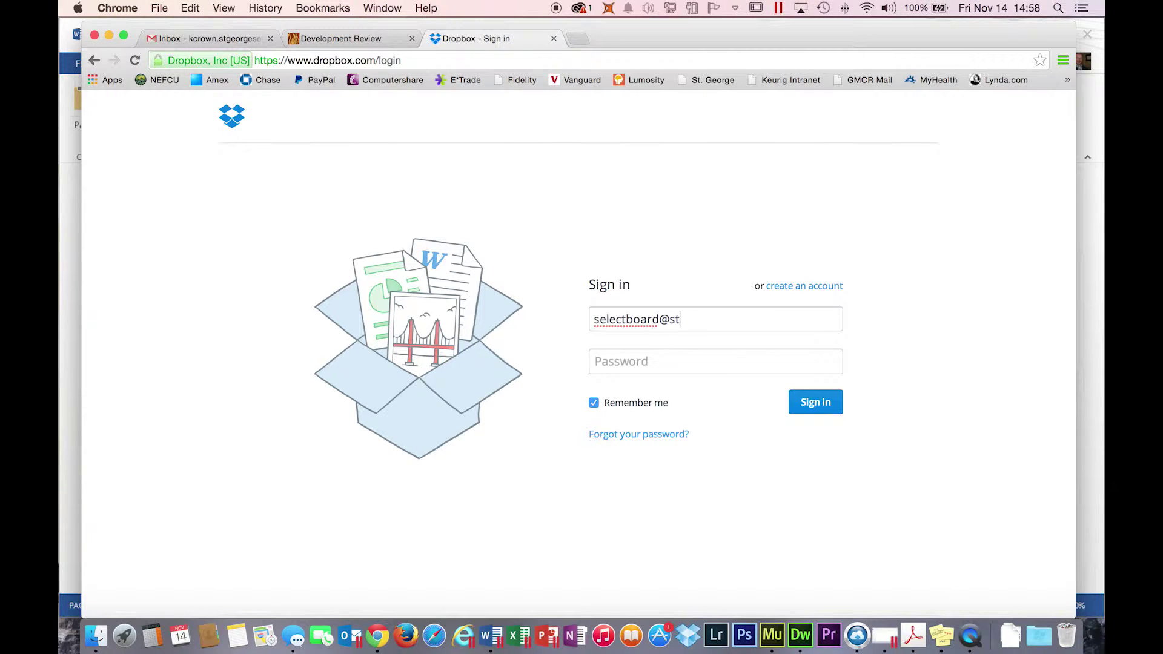
pyautogui.press('Tab')
pyautogui.write('•')
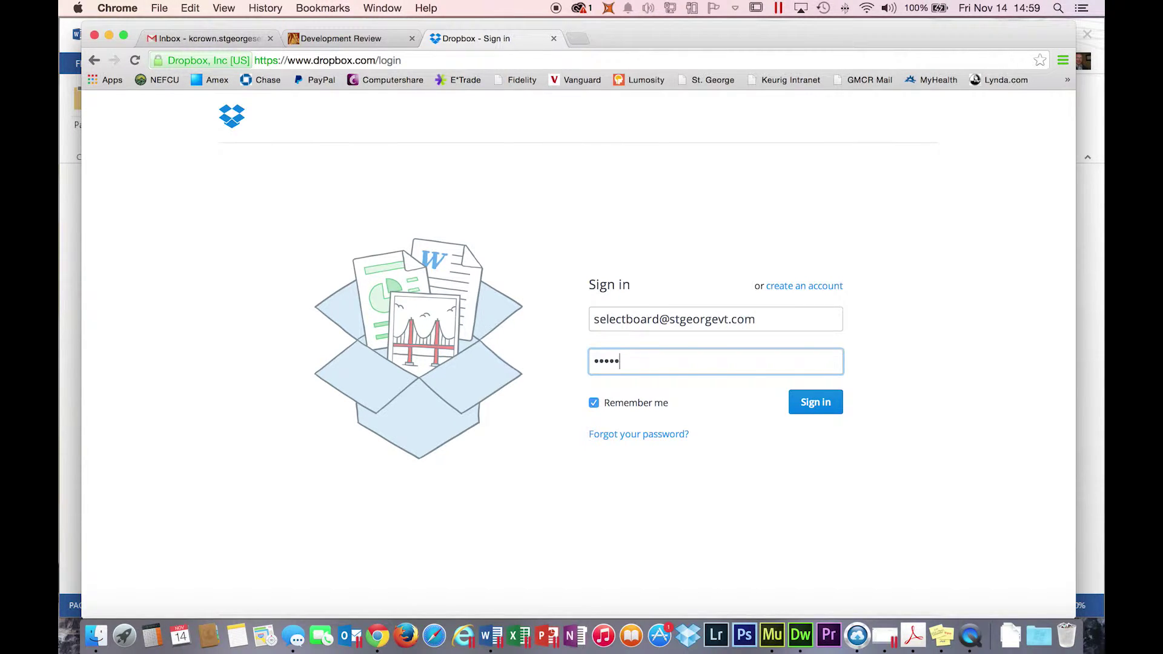
# - Sign in and browse to Selectboard > Selectboard Minutes > 2014, scrolling its PDF list
pyautogui.click(813, 401)
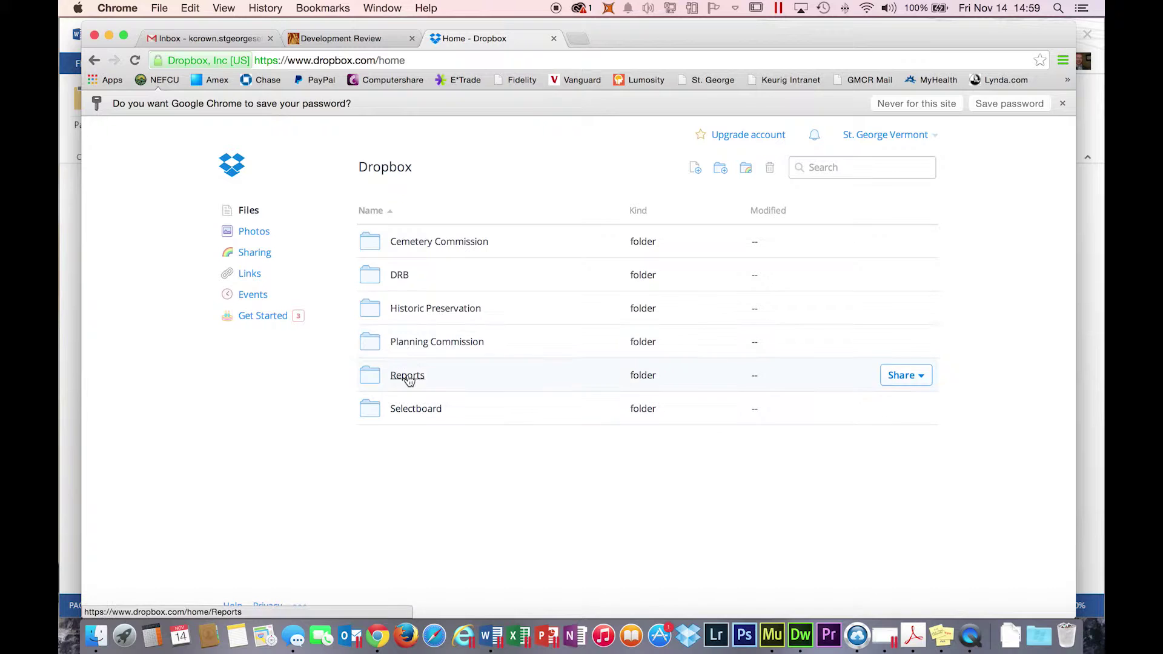
pyautogui.click(409, 413)
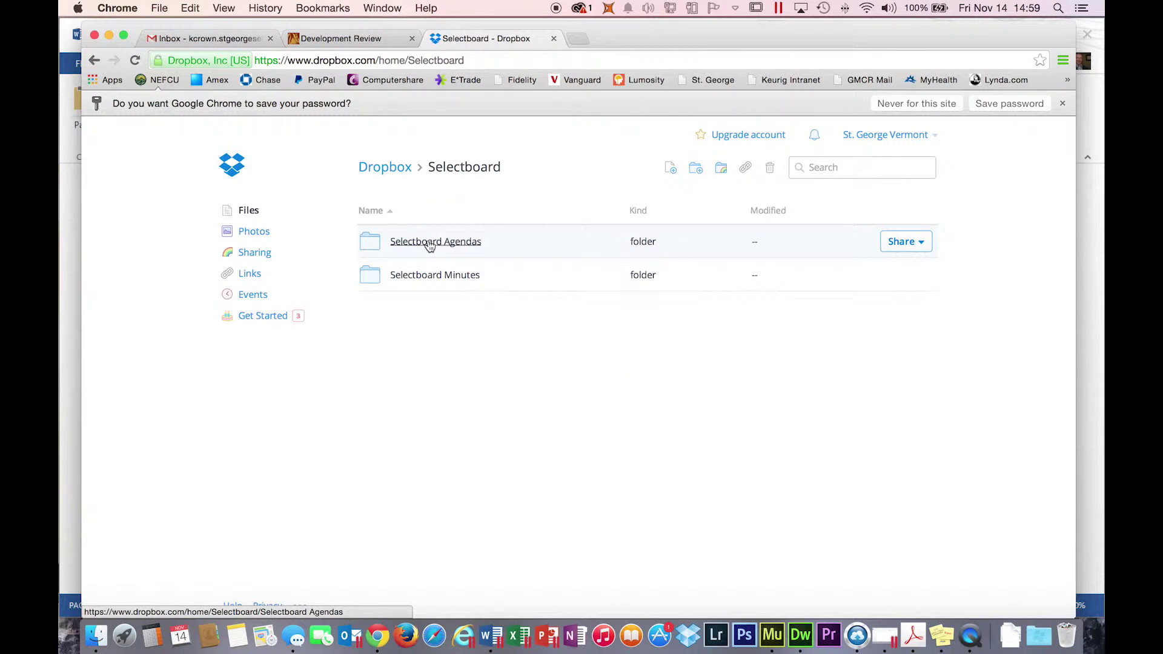
pyautogui.click(421, 275)
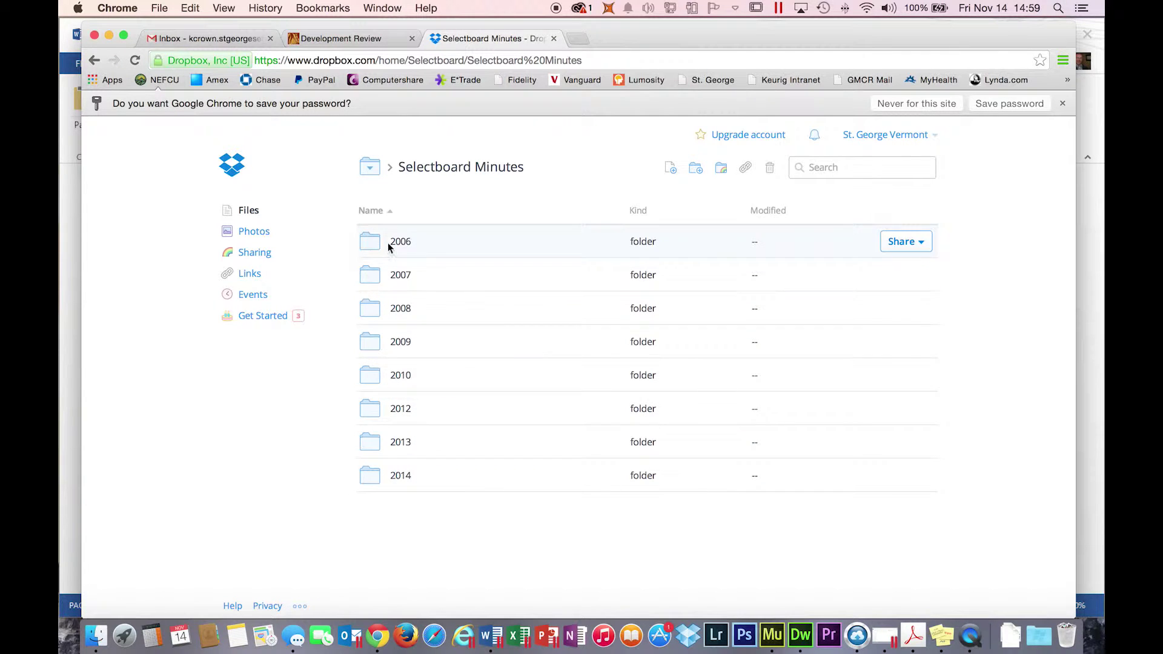
pyautogui.click(418, 476)
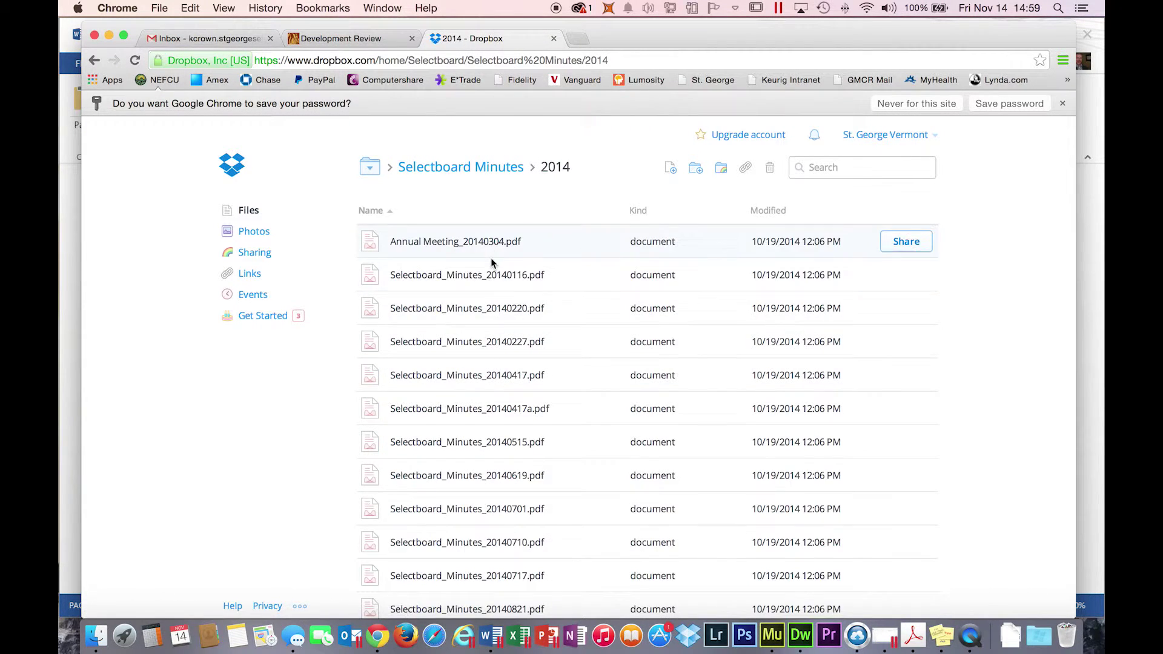
pyautogui.scroll(-2, 490, 266)
pyautogui.scroll(-3, 484, 279)
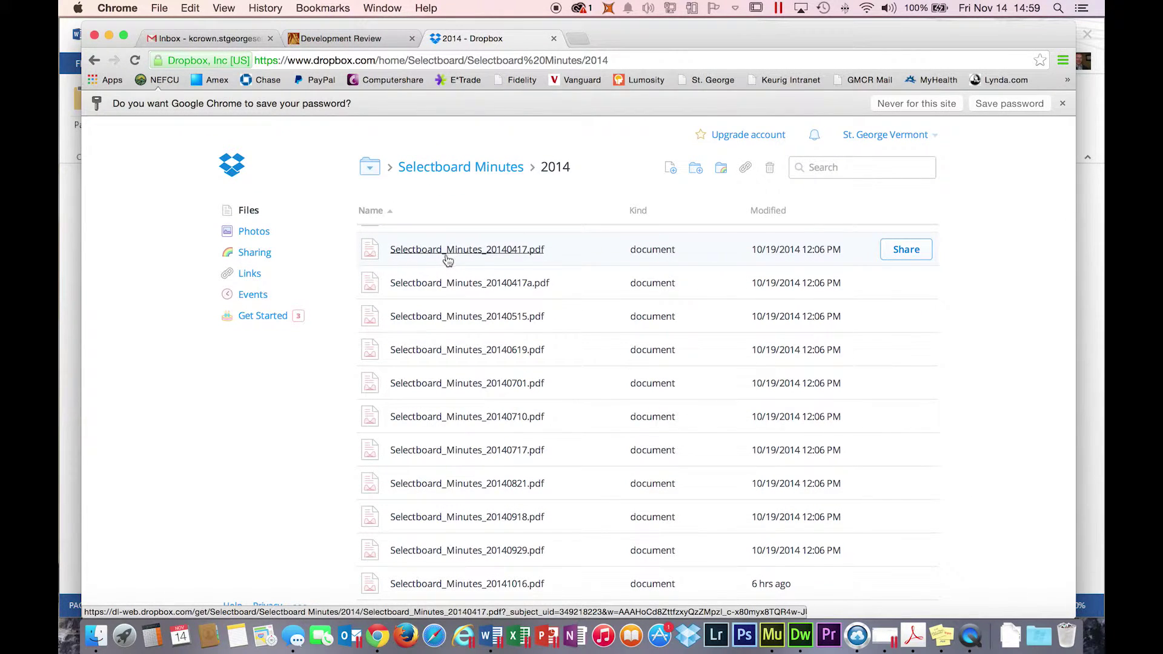
pyautogui.click(493, 636)
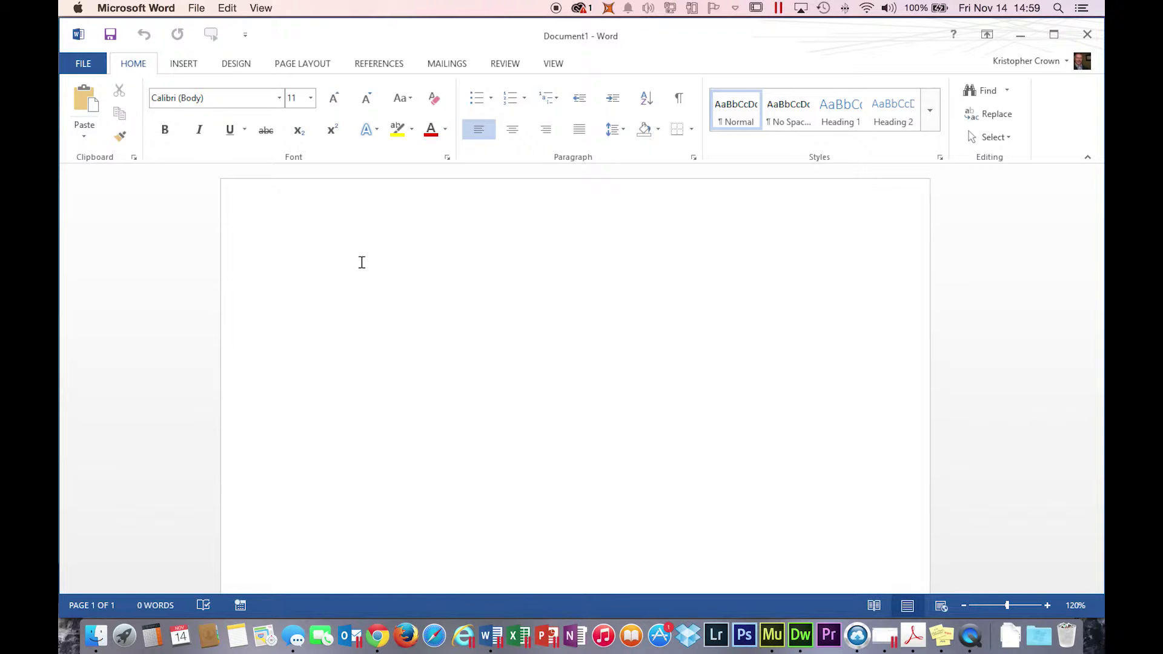
# - Type the heading 'St. George Selectbard Minutes' with a 'Test Minutes' line below it
pyautogui.write('T')
pyautogui.press('BackSpace')
pyautogui.write('St. George Selectobard Minutes')
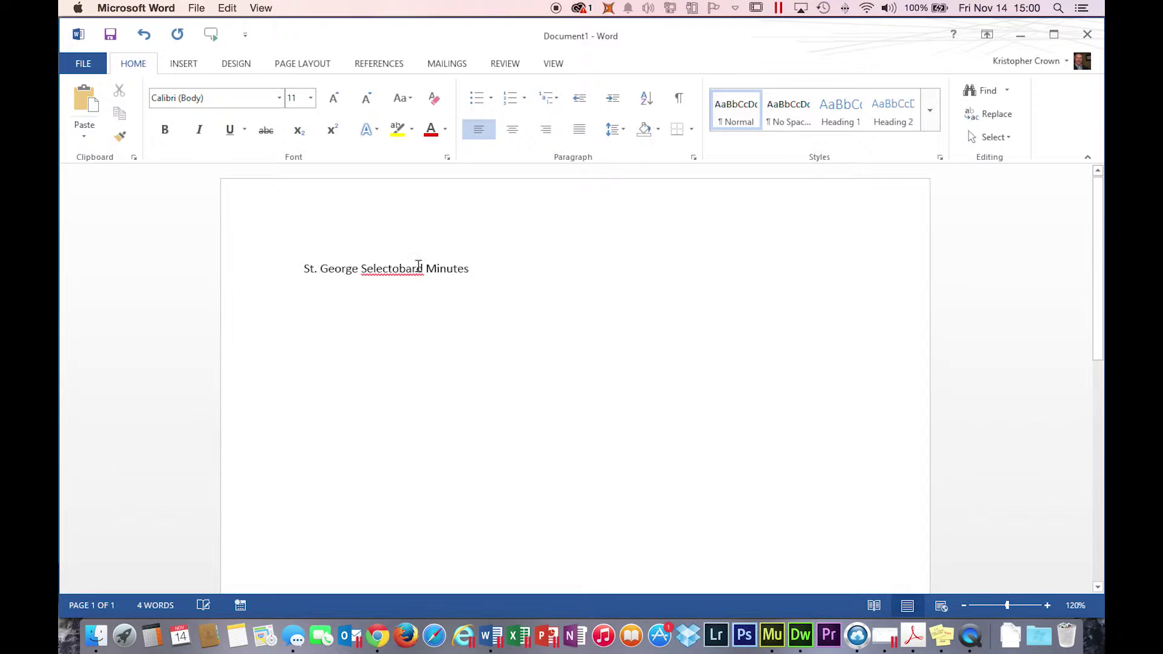
pyautogui.press('BackSpace')
pyautogui.press('Return')
pyautogui.press('Return')
pyautogui.write('Test Minutes')
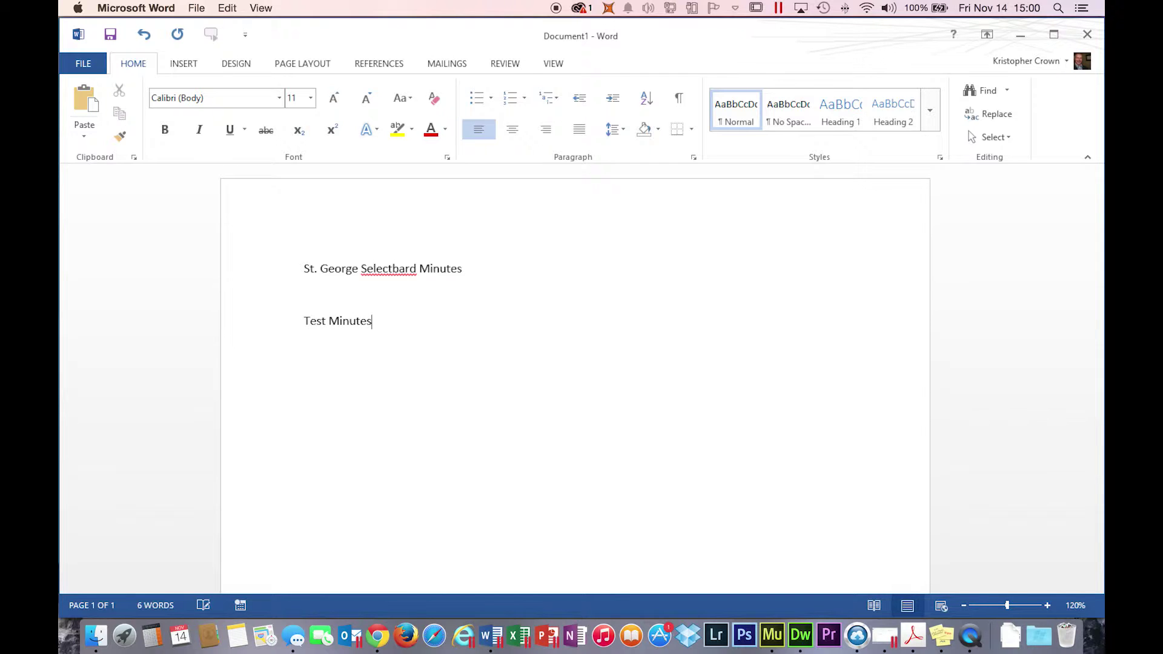
pyautogui.click(118, 39)
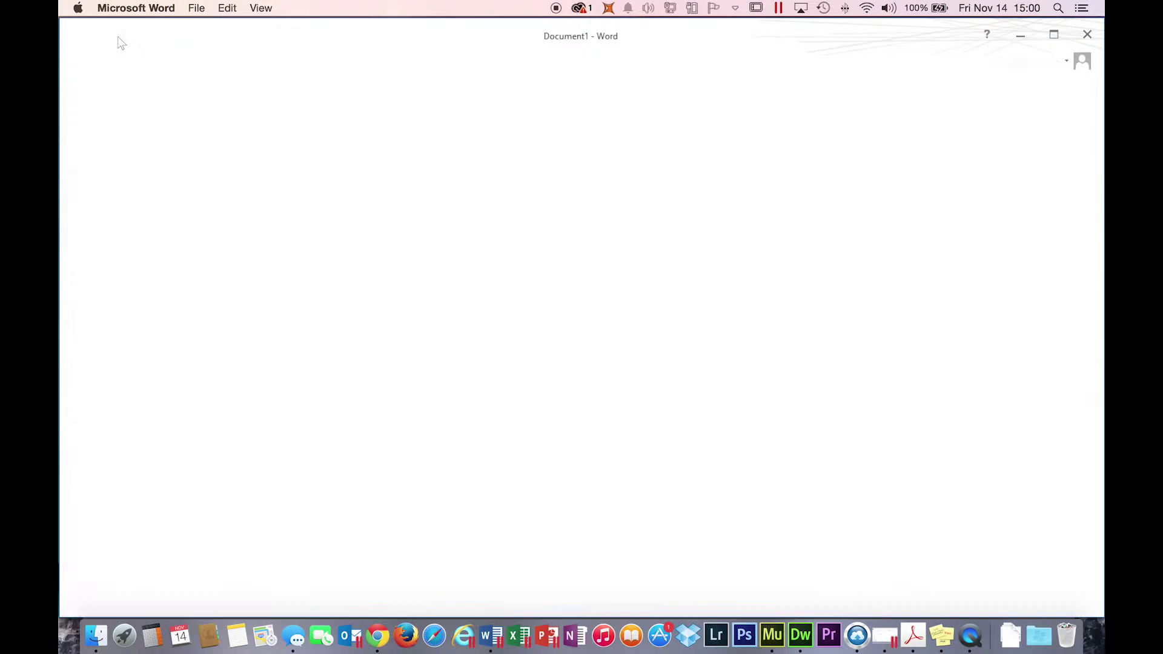
# - Save the document to the Desktop as a PDF named Selectboard_Minutes_20141114
pyautogui.click(237, 194)
pyautogui.click(462, 188)
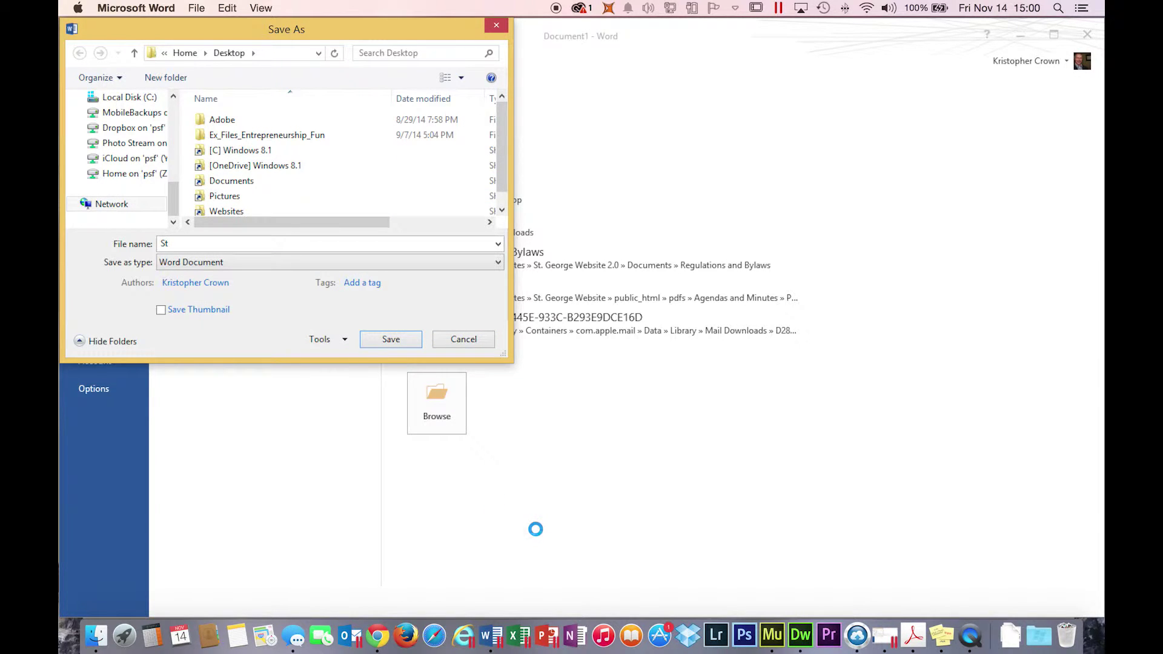
pyautogui.click(378, 635)
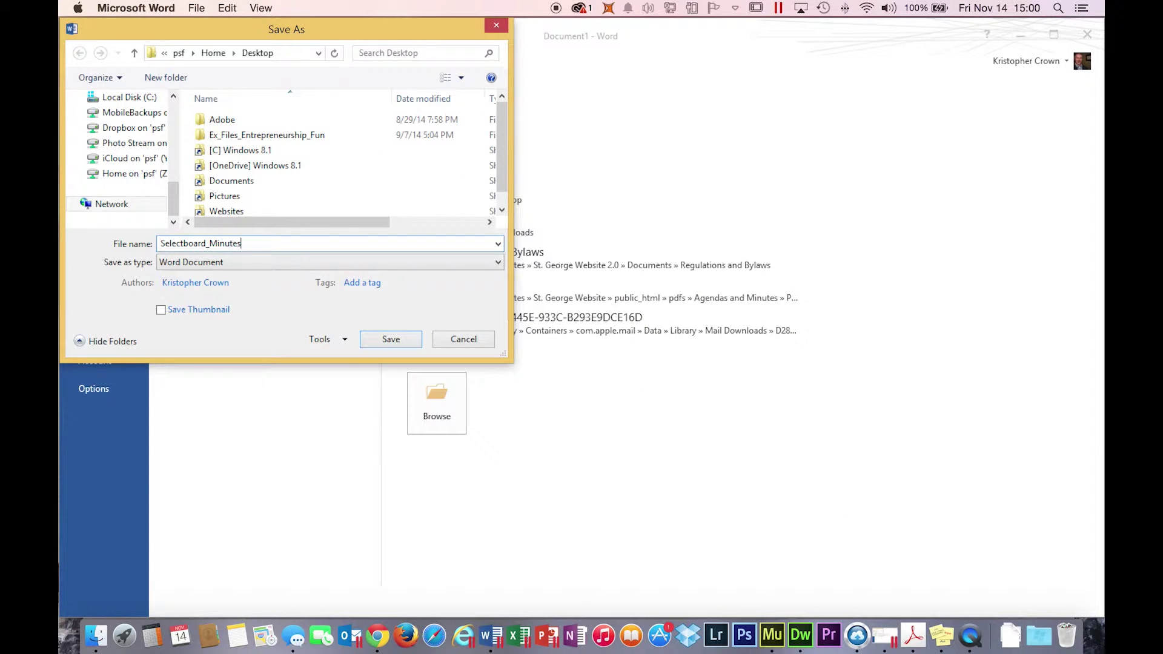
pyautogui.write('20141114')
pyautogui.click(332, 261)
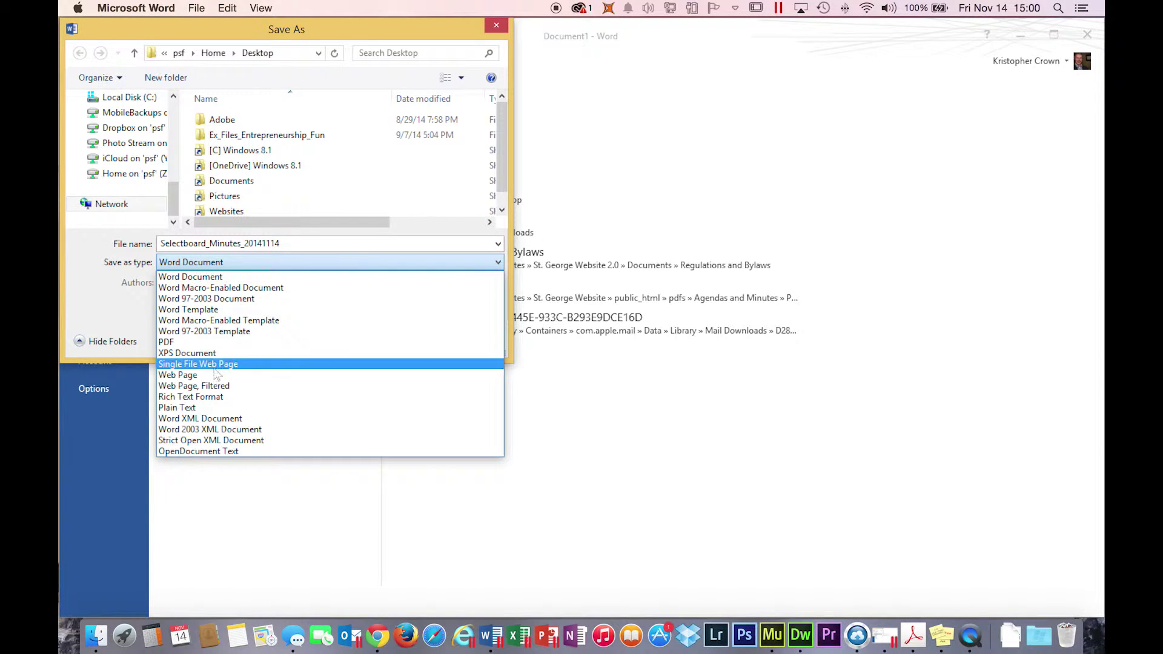
pyautogui.click(169, 343)
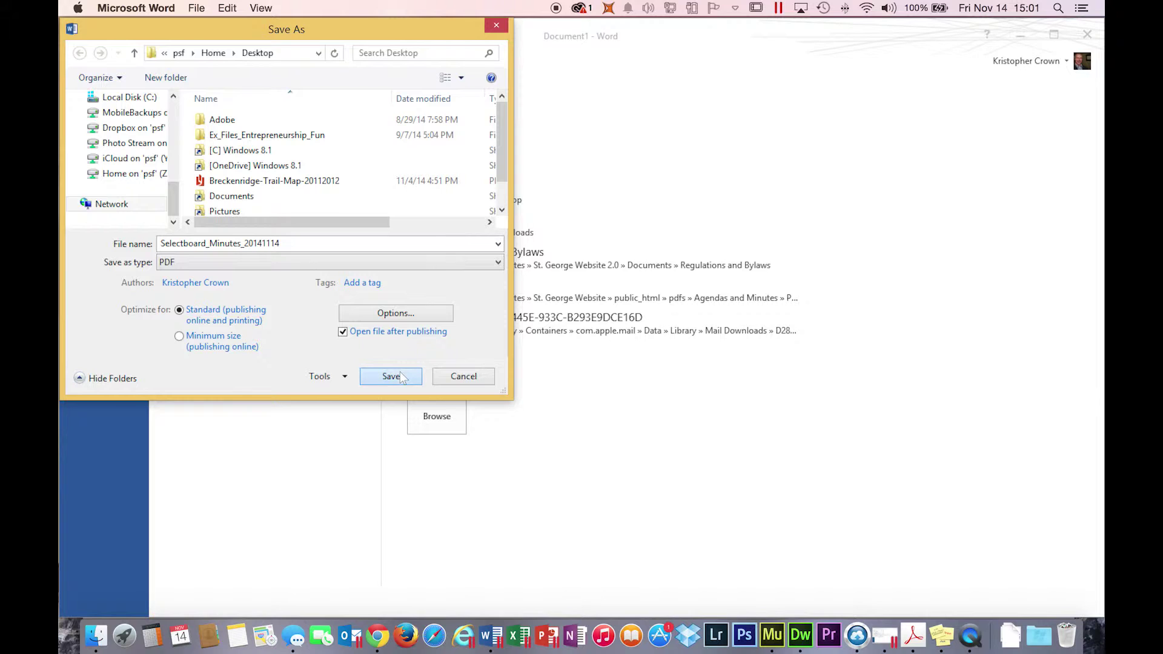
pyautogui.click(391, 376)
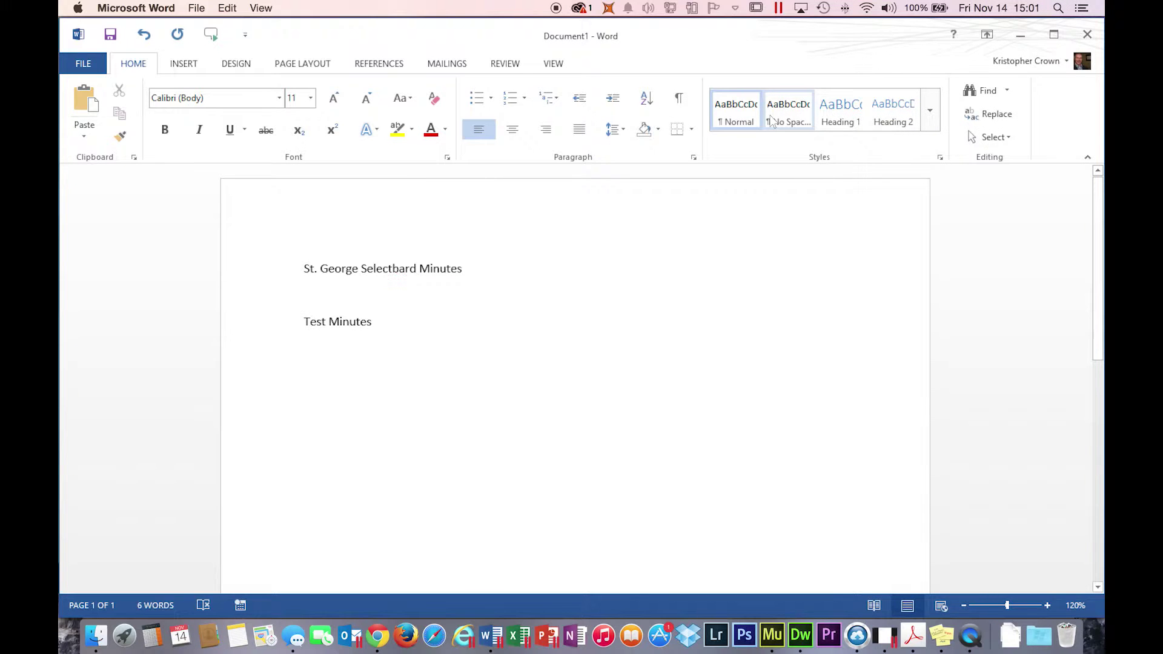
# - Drag Selectboard_Minutes_20141114.pdf from the desktop into the Dropbox 2014 folder to upload it
pyautogui.press('super+Tab')
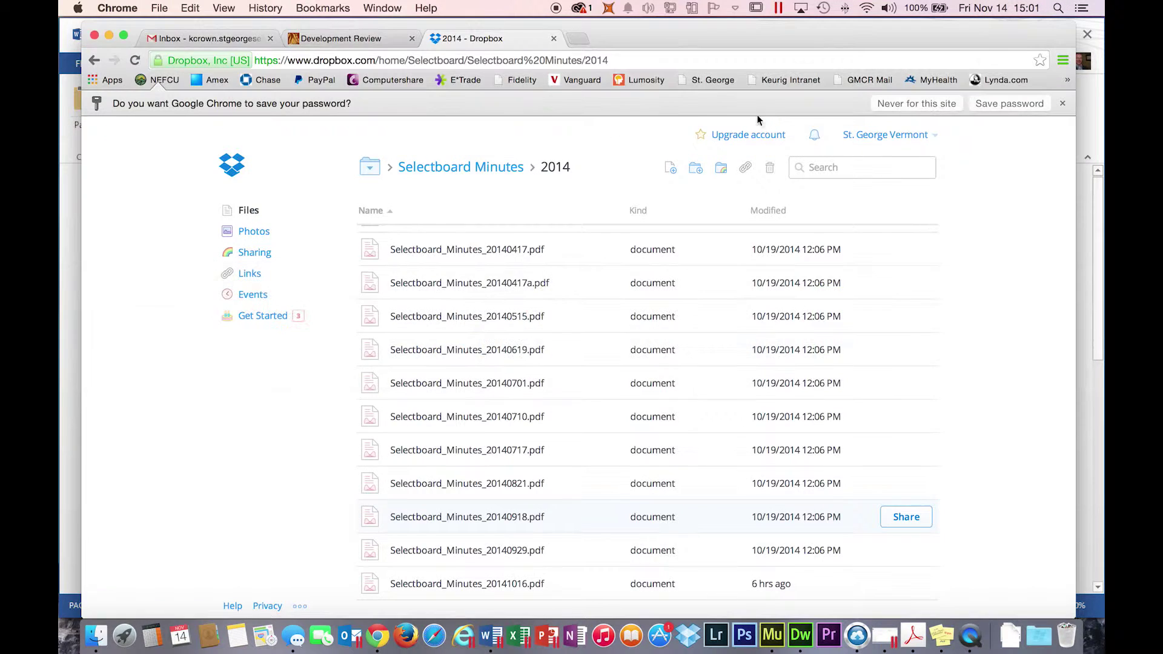
pyautogui.press('F11')
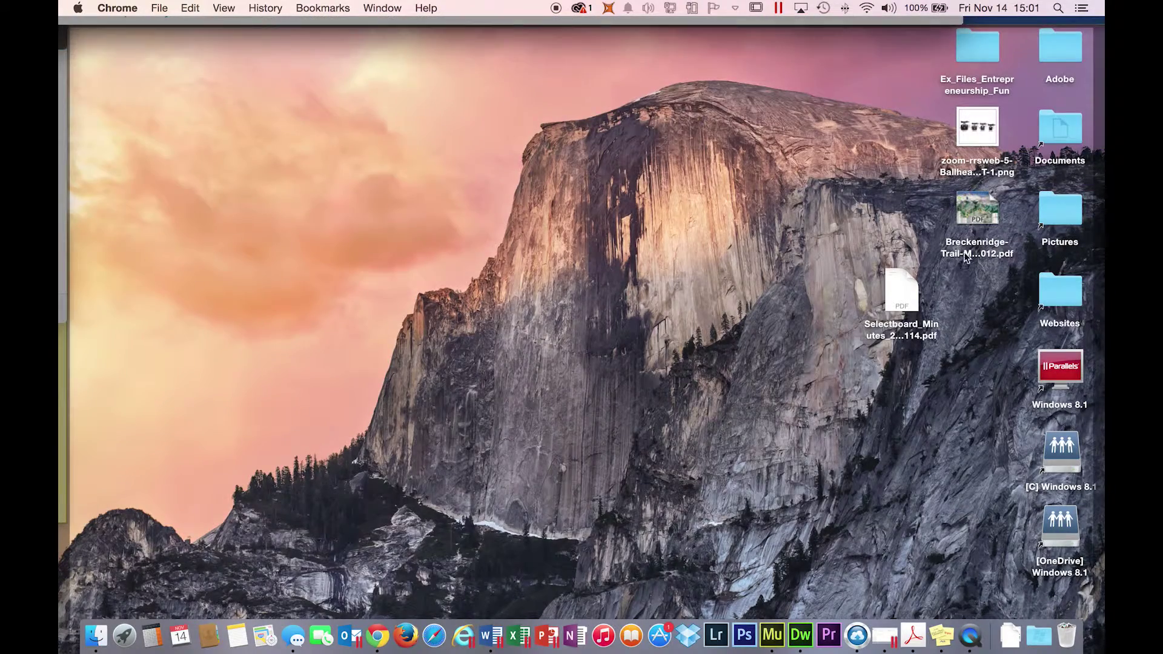
pyautogui.click(898, 283)
pyautogui.moveTo(897, 289); pyautogui.dragTo(972, 332)
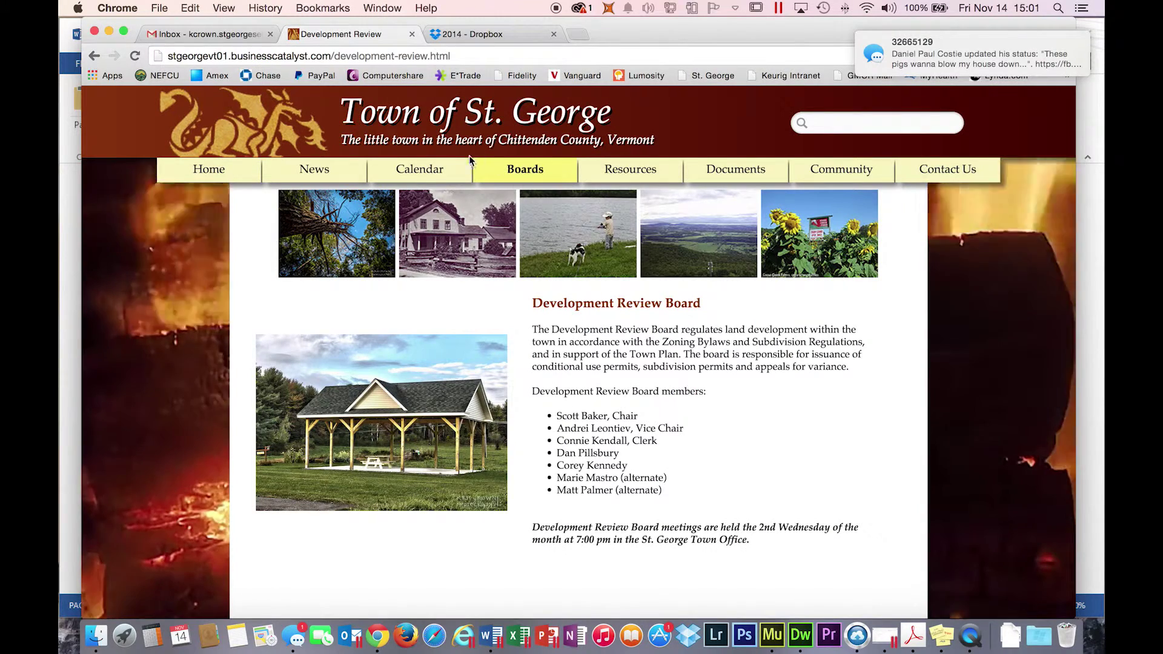
# - Open the public Selectboard Minutes 2014 folder from the town's Selectboard page and check the new file
pyautogui.moveTo(521, 176)
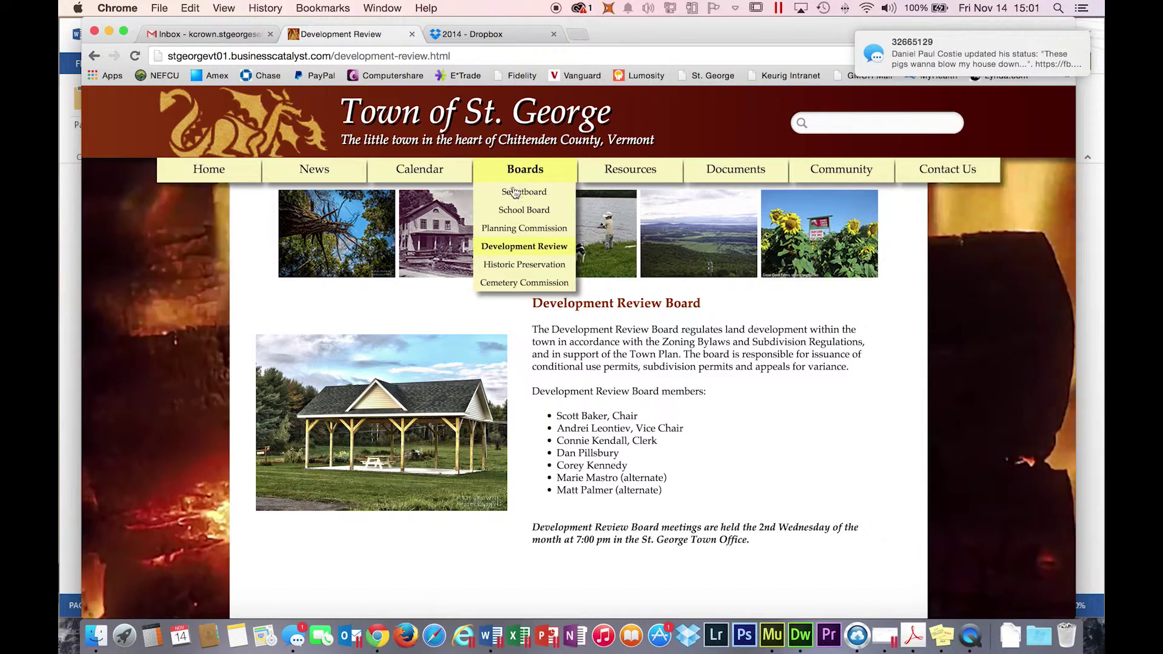
pyautogui.click(515, 192)
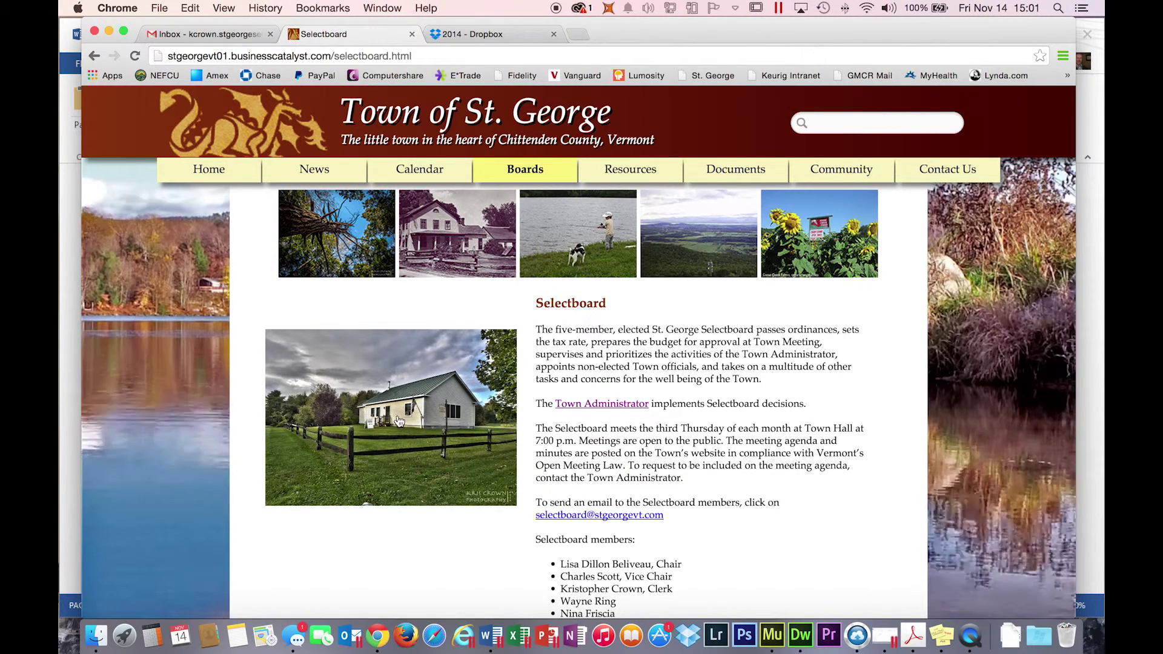
pyautogui.click(397, 424)
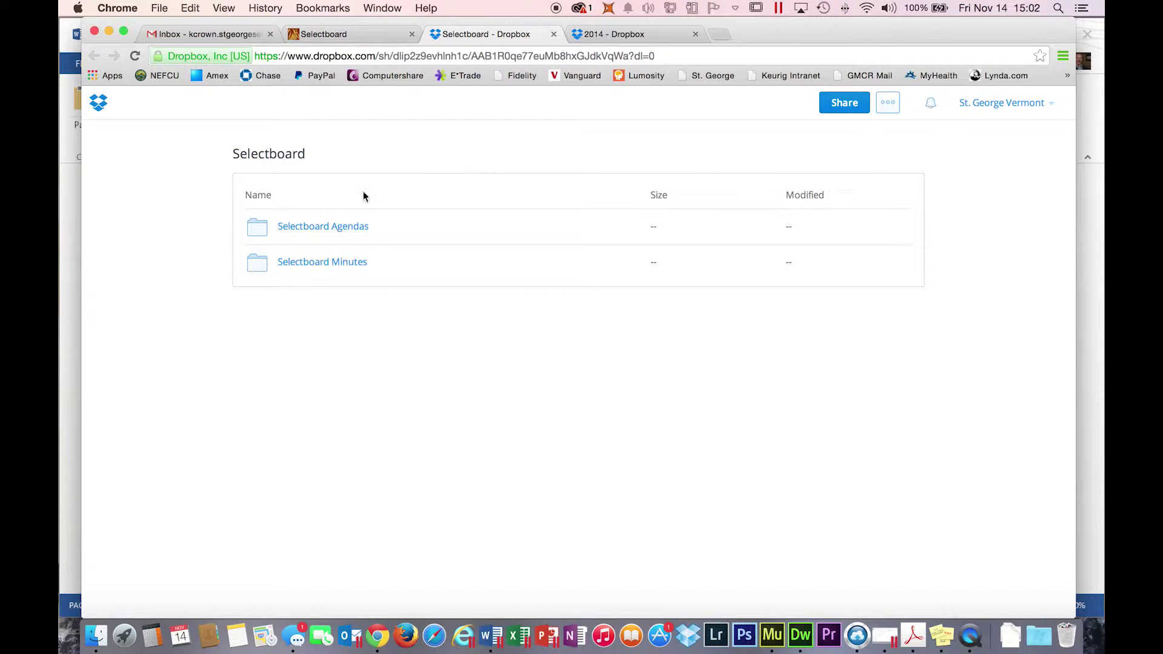
pyautogui.click(318, 264)
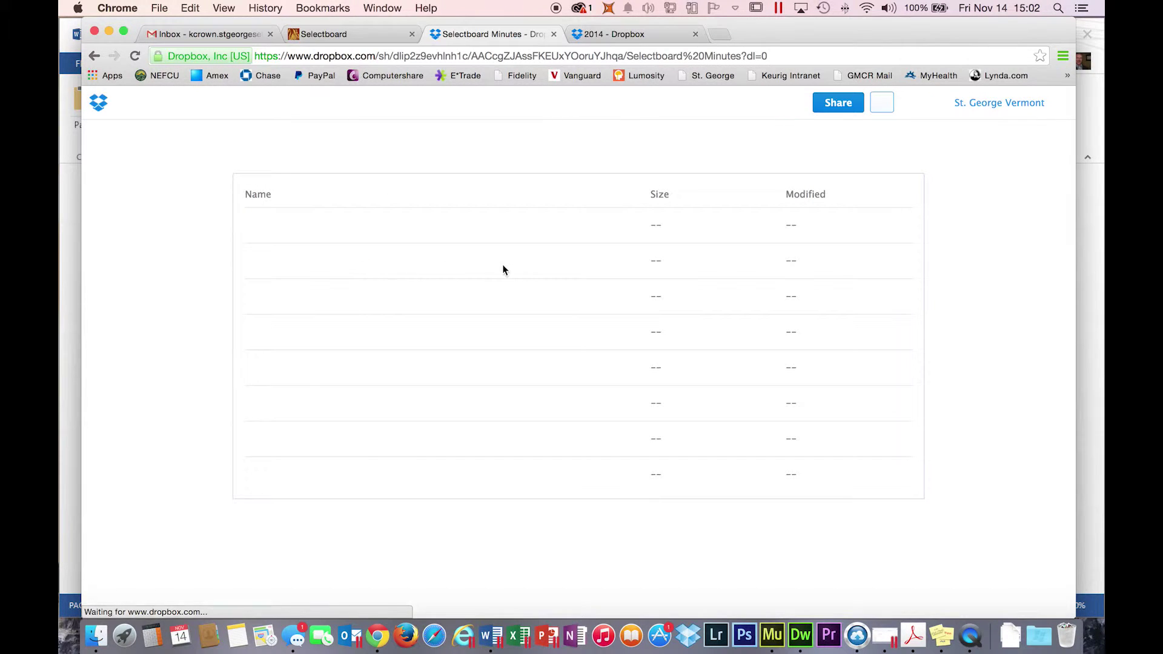
pyautogui.click(290, 478)
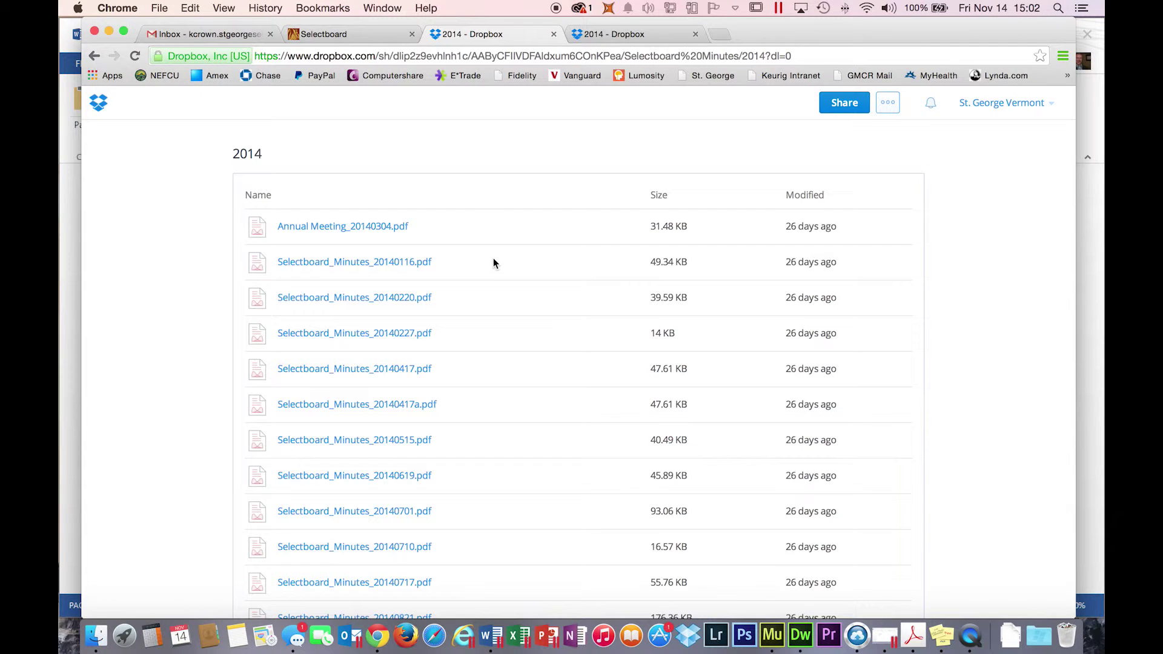
pyautogui.scroll(-5, 494, 260)
pyautogui.scroll(-2, 495, 265)
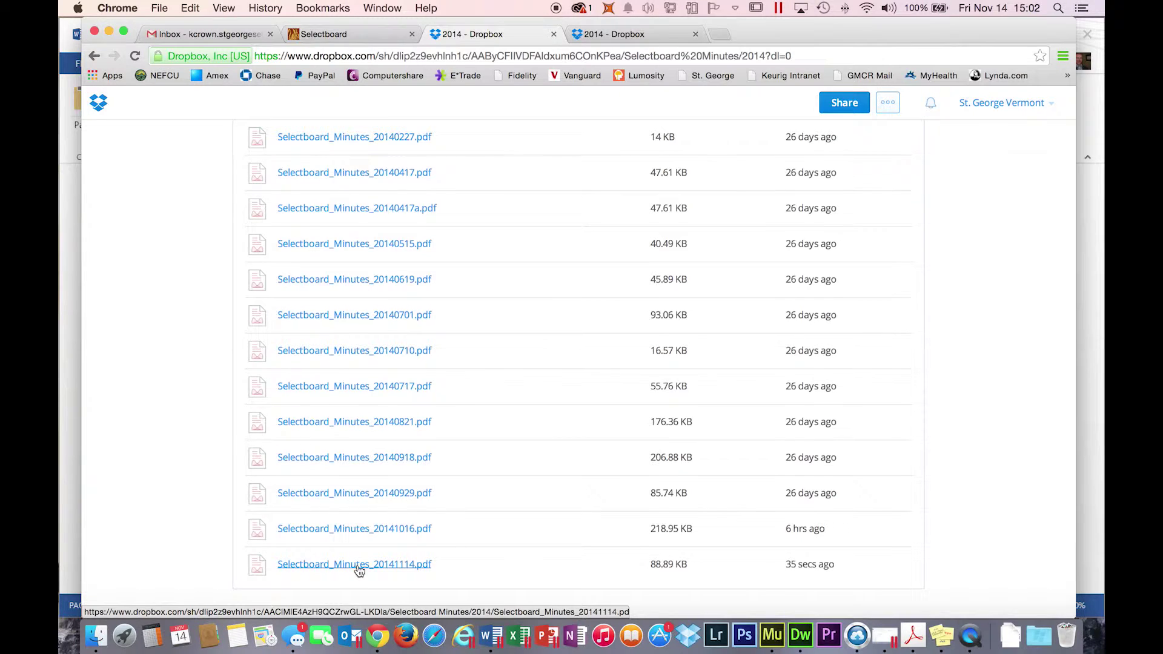
pyautogui.scroll(5, 358, 565)
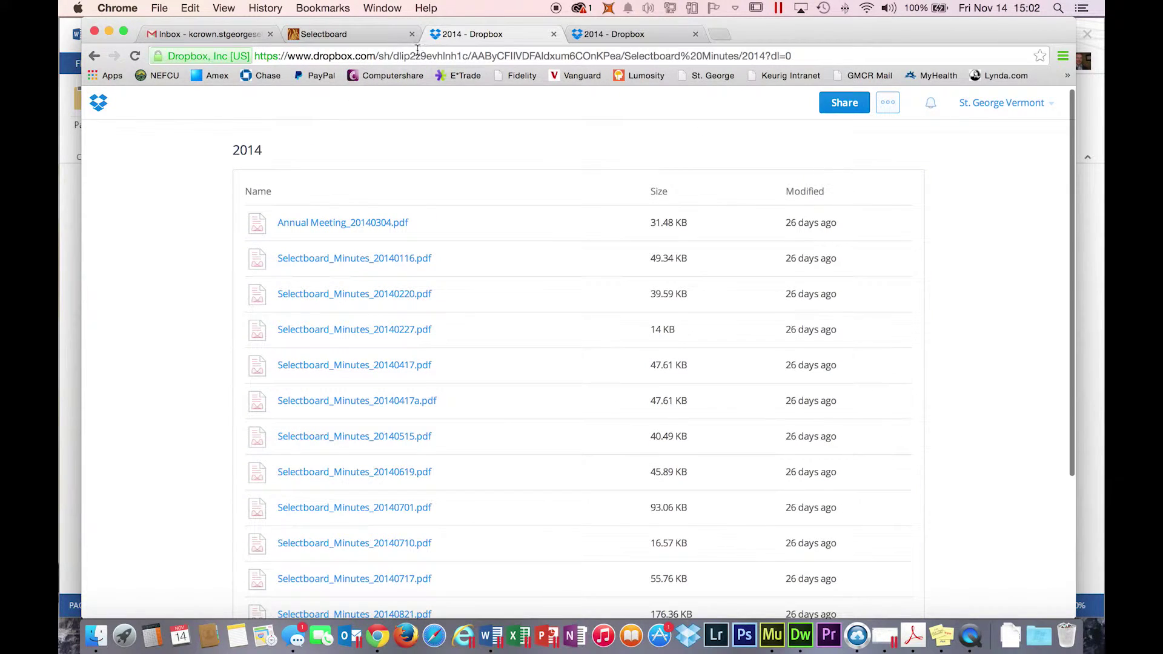
pyautogui.hscroll(-5, 296, 138)
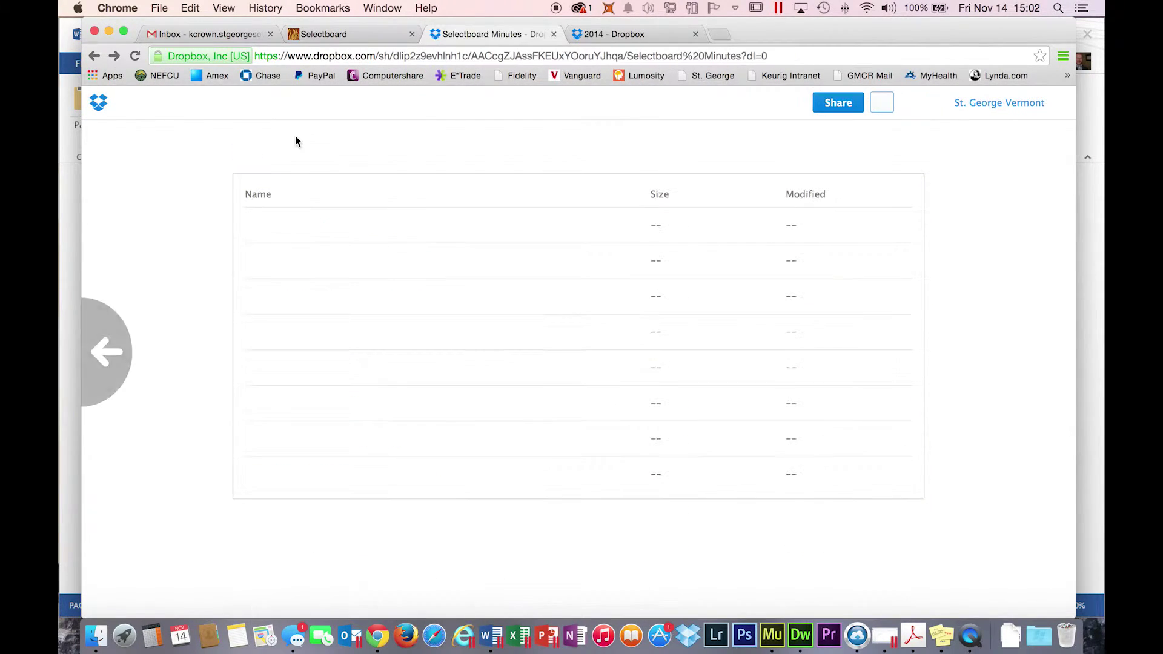
pyautogui.hscroll(-5, 302, 144)
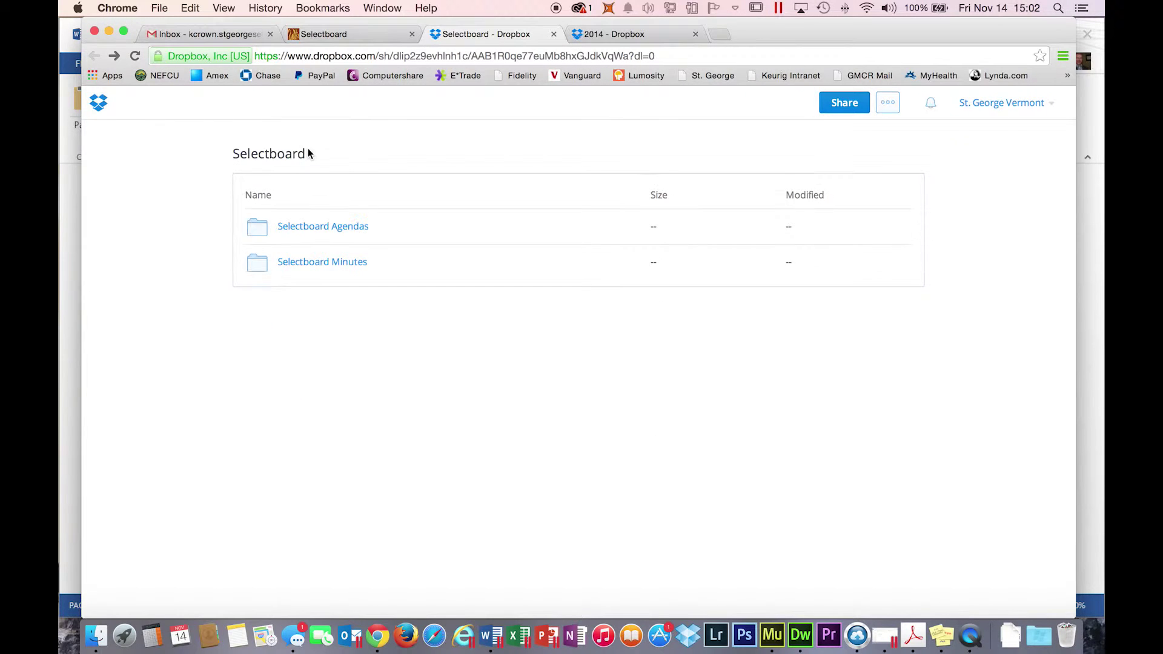
# - Peek at Selectboard Agendas, close the shared folder tab, and open the DRB folder
pyautogui.click(309, 232)
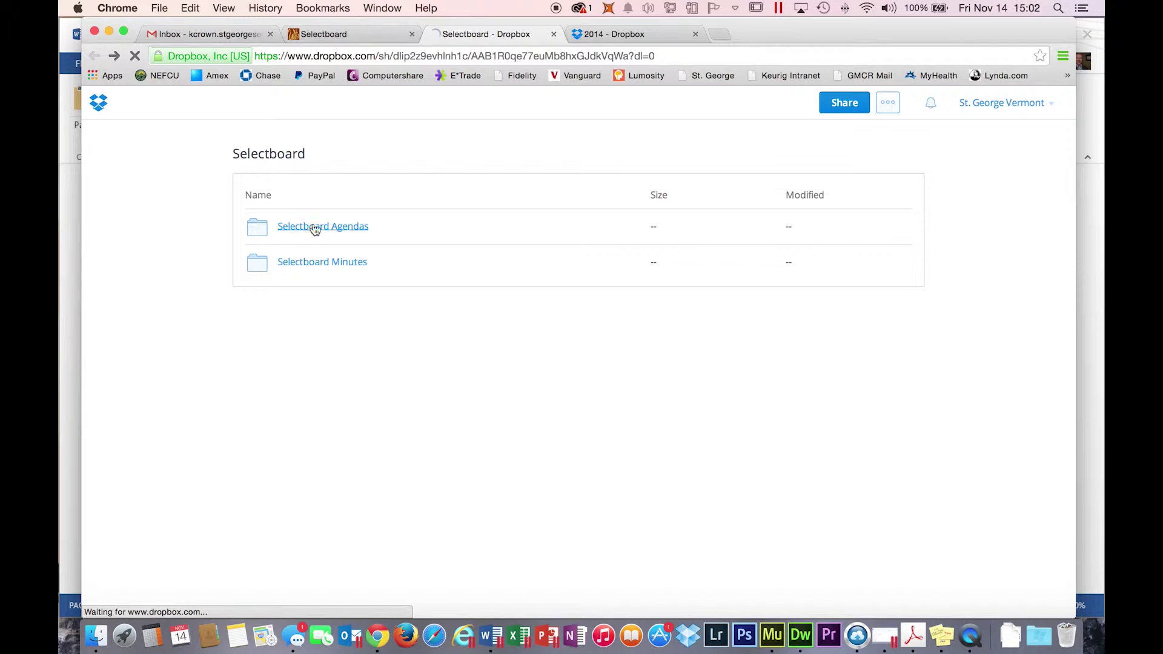
pyautogui.click(554, 34)
pyautogui.hscroll(-5, 453, 276)
pyautogui.hscroll(-5, 453, 277)
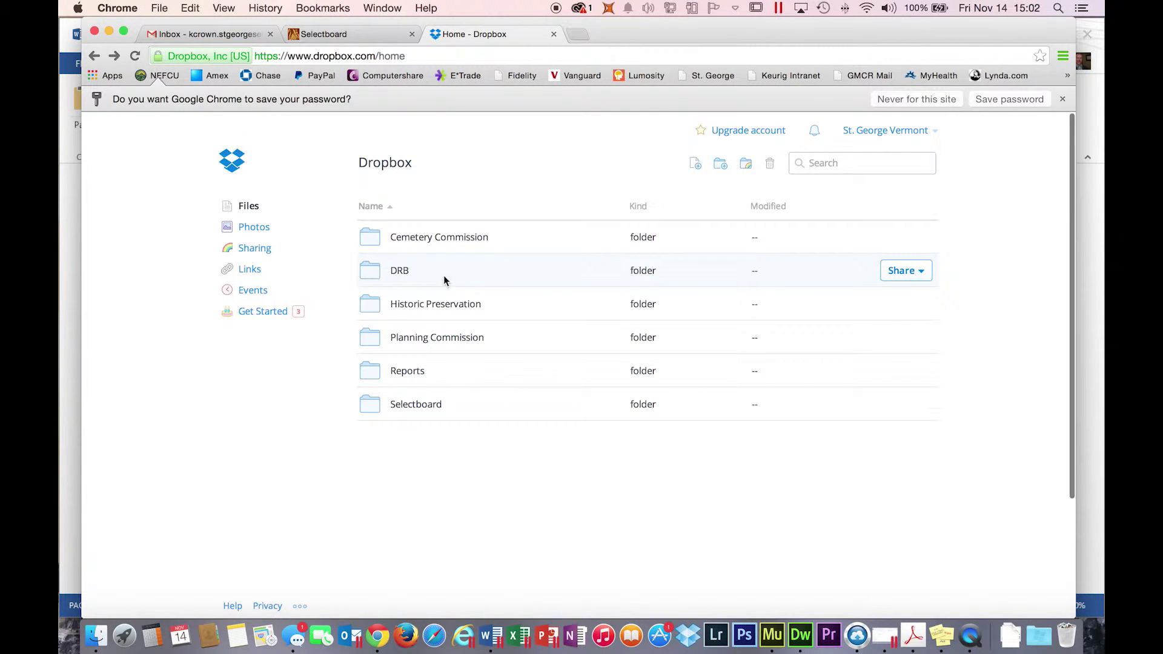
pyautogui.click(399, 272)
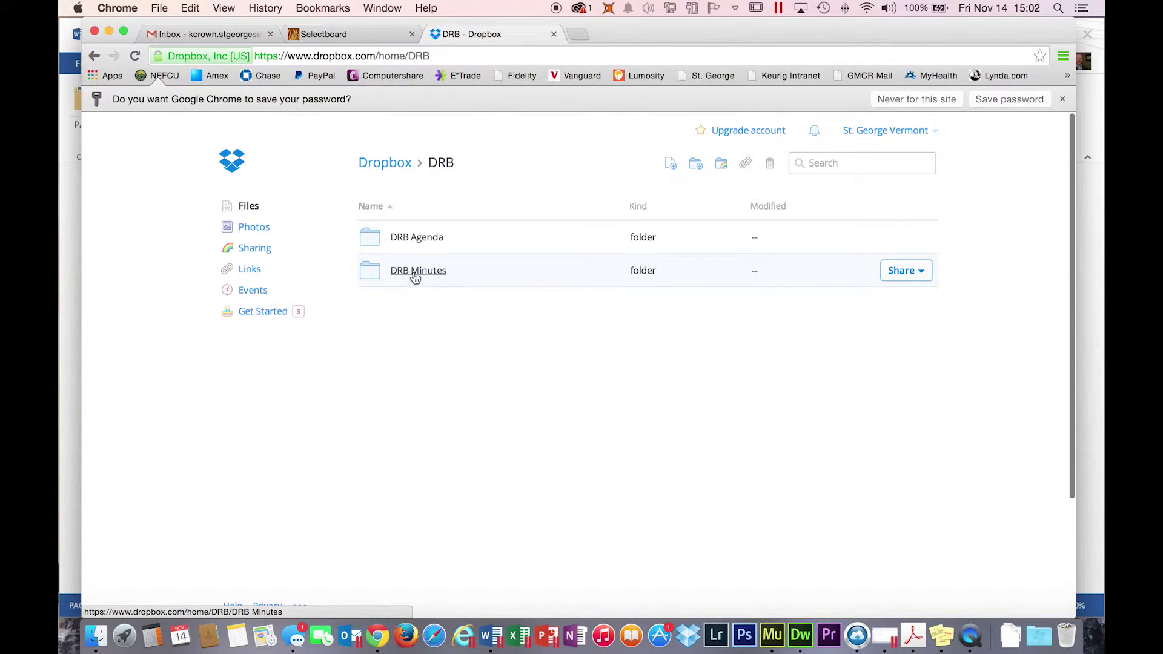
# - Check DRB Minutes, then return to Selectboard Minutes > 2014 and scroll to its end
pyautogui.click(416, 272)
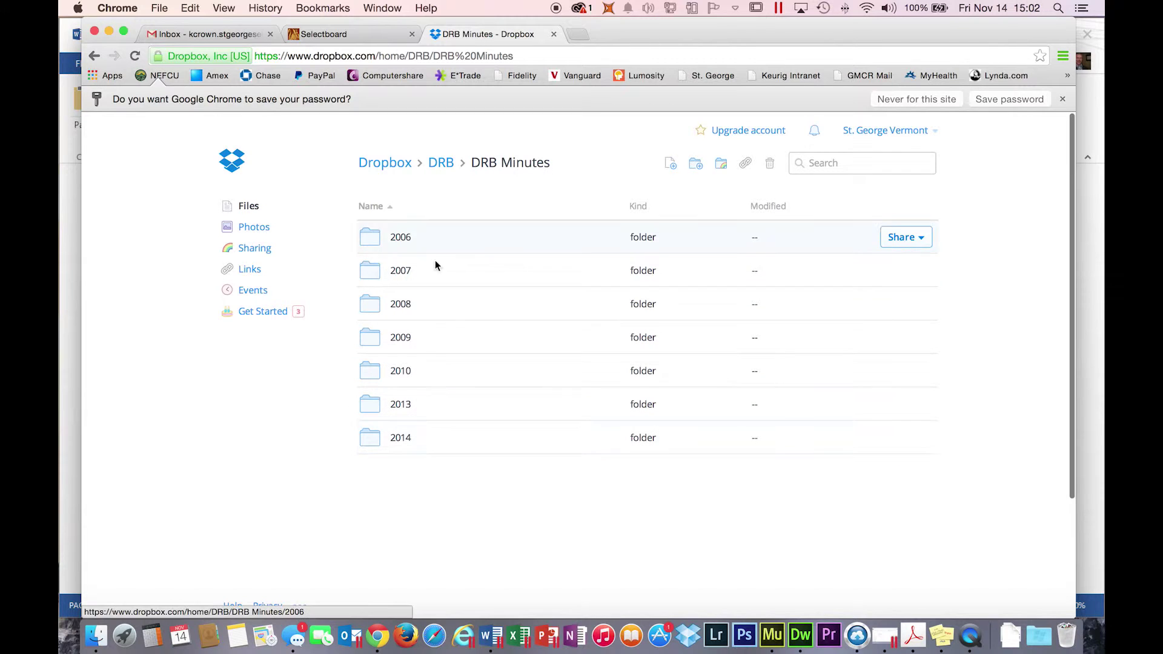
pyautogui.hscroll(-5, 462, 253)
pyautogui.hscroll(-5, 450, 245)
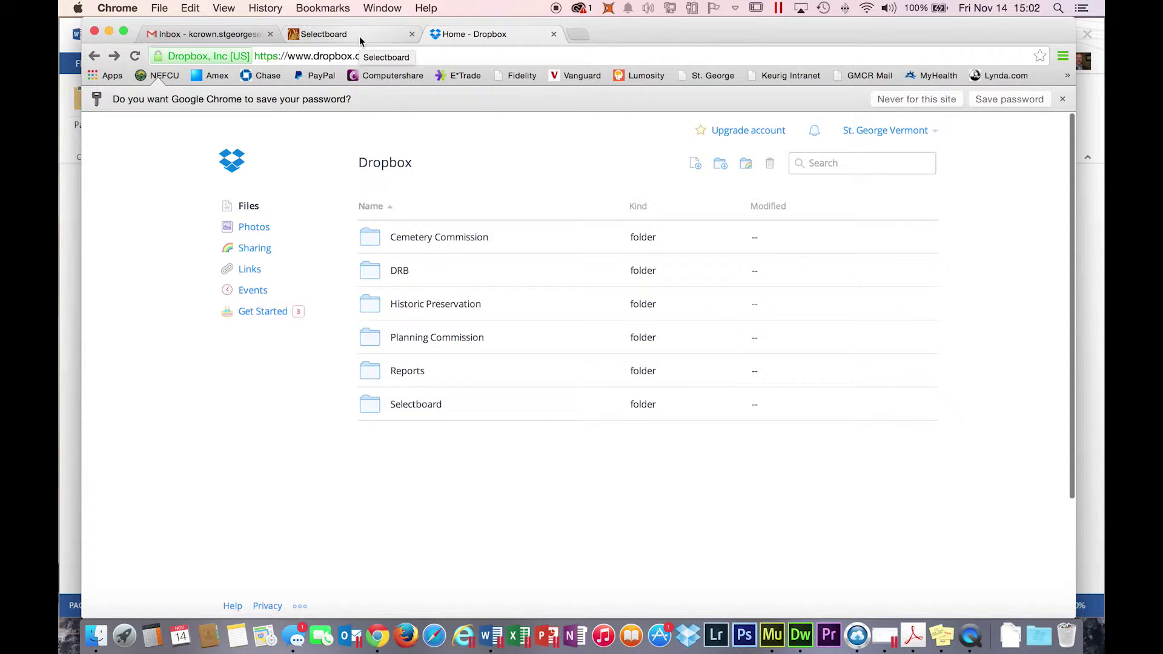
pyautogui.click(416, 405)
pyautogui.click(428, 277)
pyautogui.click(398, 472)
pyautogui.scroll(-5, 447, 339)
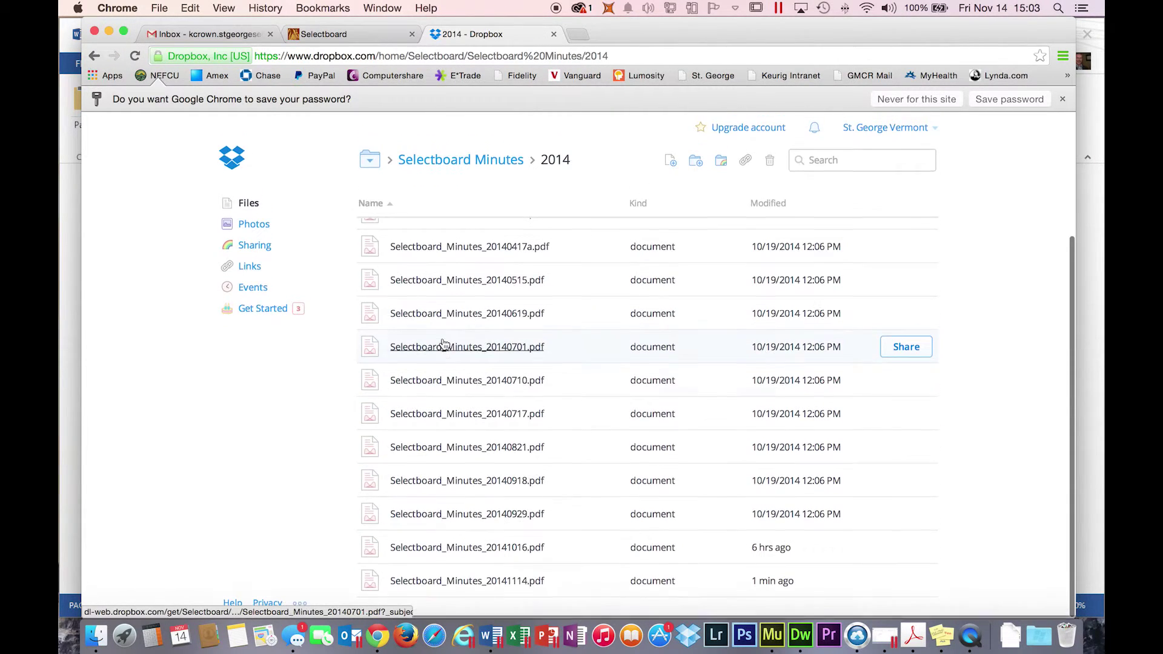
# - Start renaming Selectboard_Minutes_20141114.pdf, then cancel, keeping its original name
pyautogui.rightClick(524, 589)
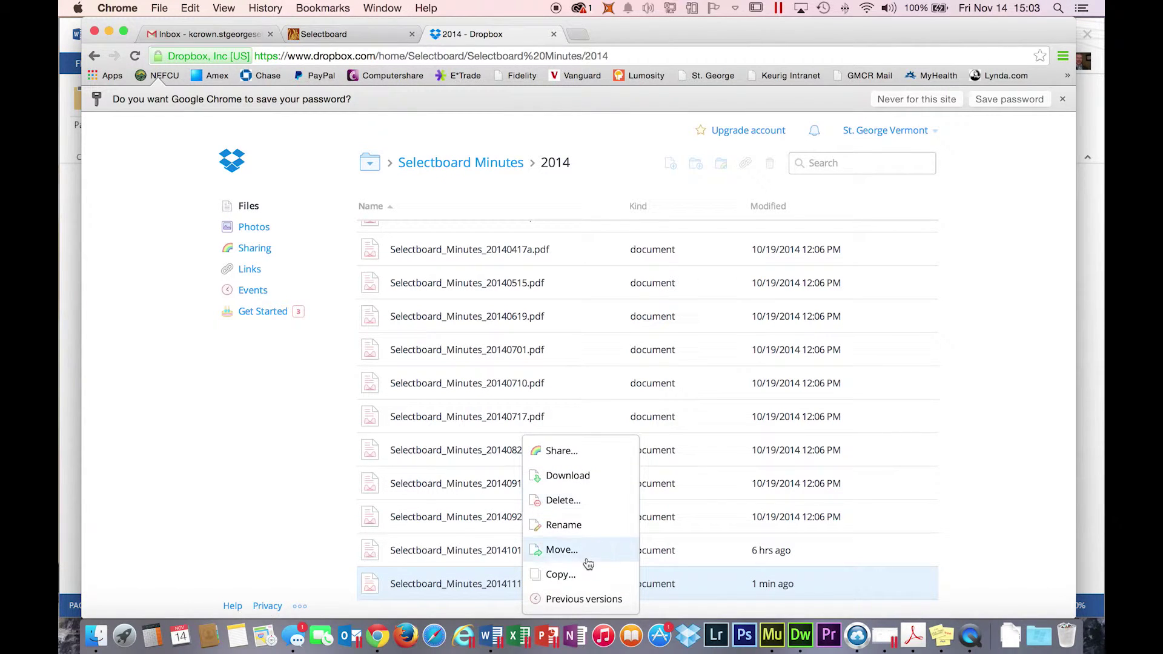
pyautogui.click(562, 526)
pyautogui.moveTo(408, 584); pyautogui.dragTo(518, 583)
pyautogui.click(526, 583)
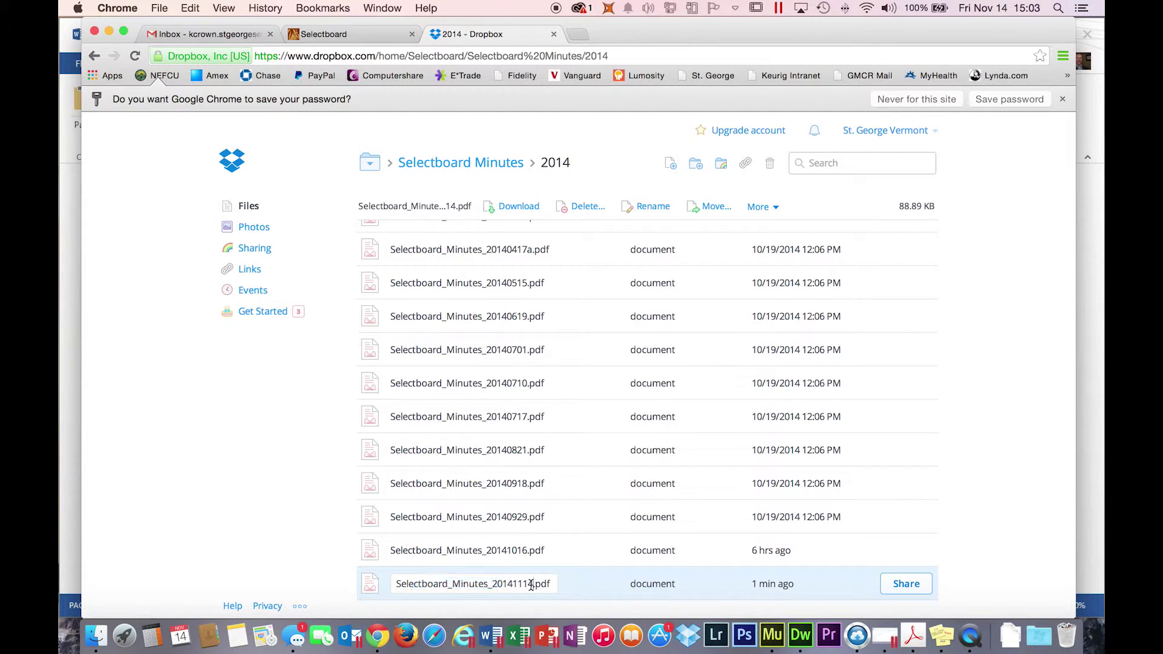
pyautogui.press('Escape')
# - Delete Selectboard_Minutes_20141114.pdf from the 2014 folder and confirm
pyautogui.rightClick(471, 584)
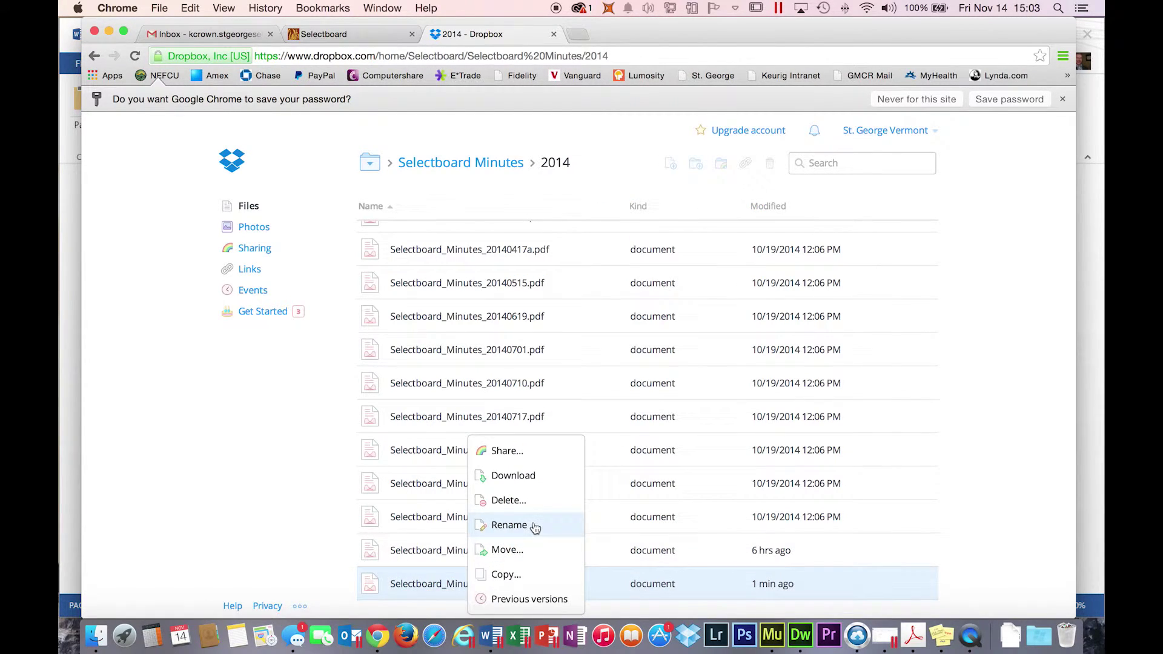
pyautogui.click(523, 501)
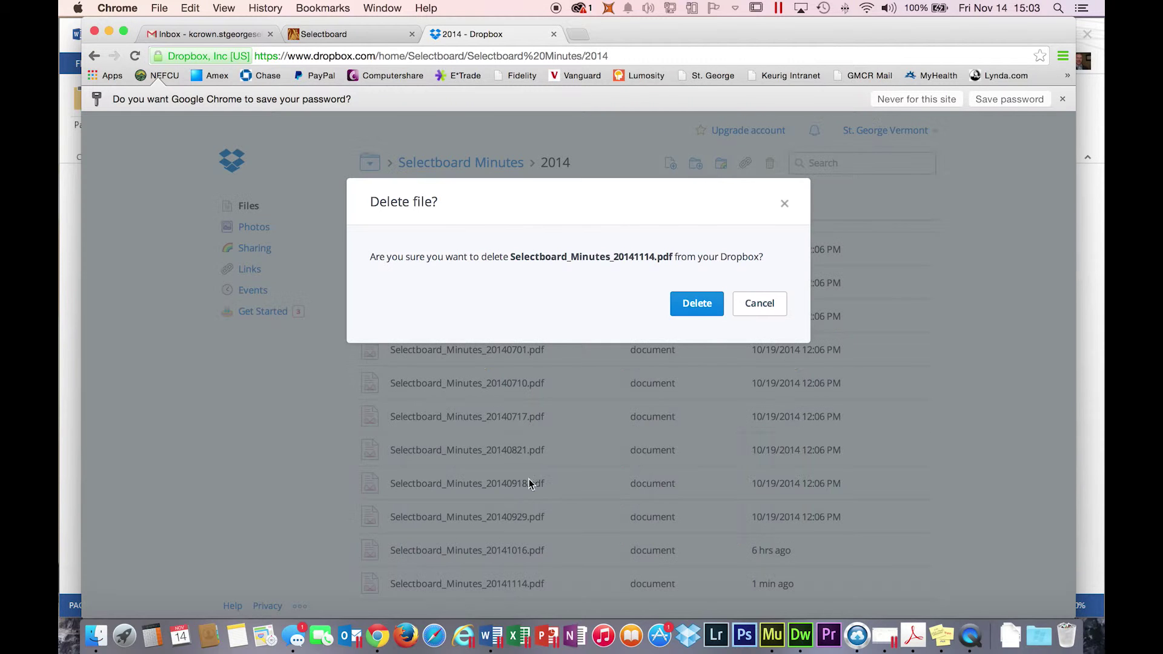
pyautogui.click(697, 306)
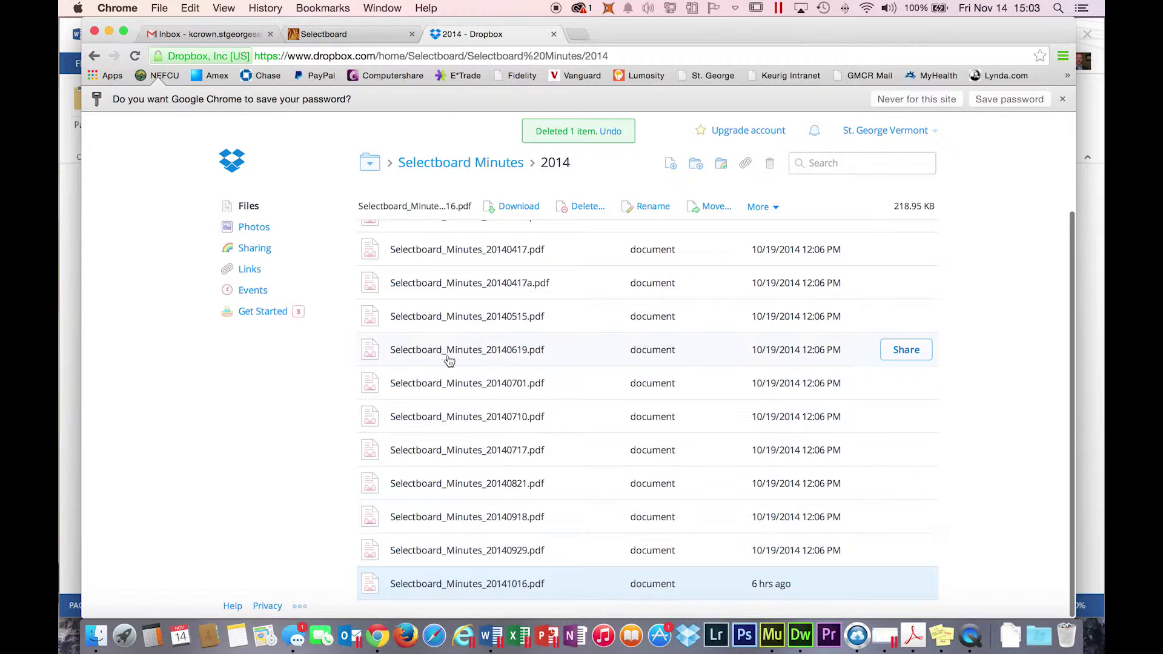
pyautogui.scroll(4, 424, 344)
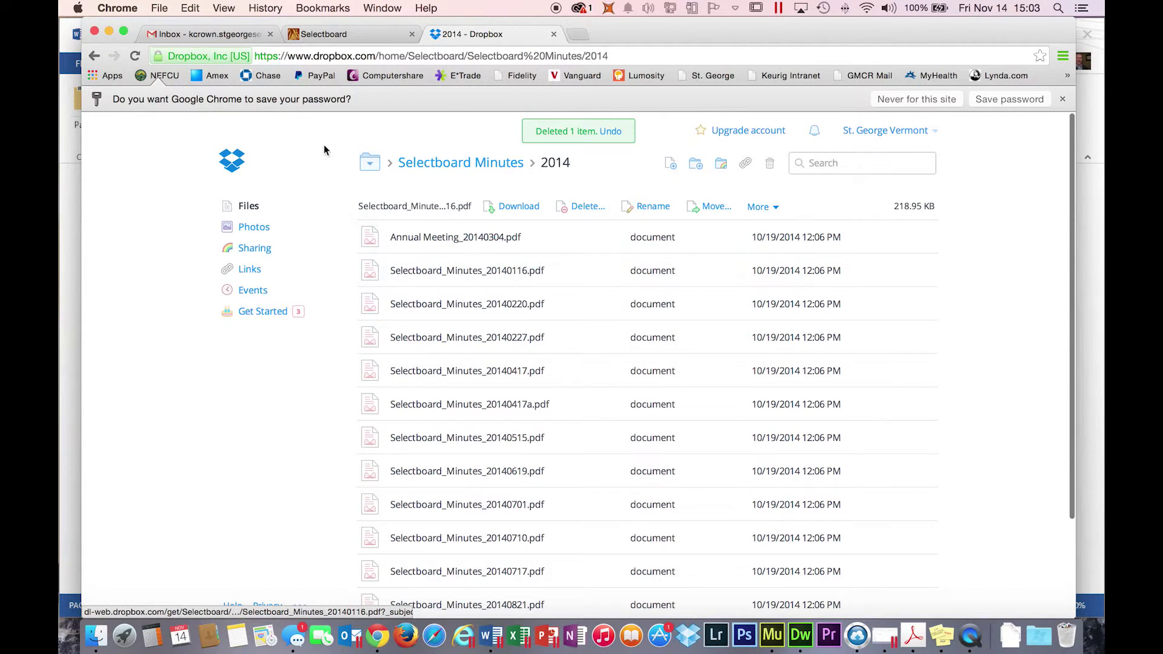
# - Browse up through Selectboard to the Dropbox root, peek at Cemetery Commission, then return to the website's Selectboard tab
pyautogui.click(372, 165)
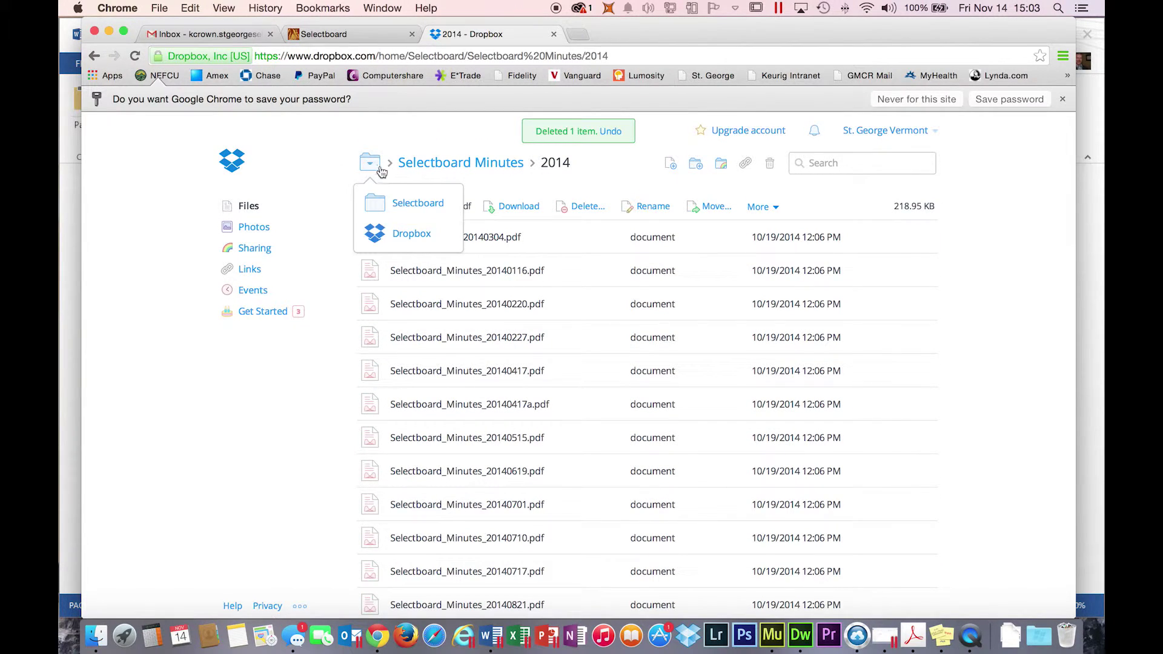
pyautogui.click(381, 201)
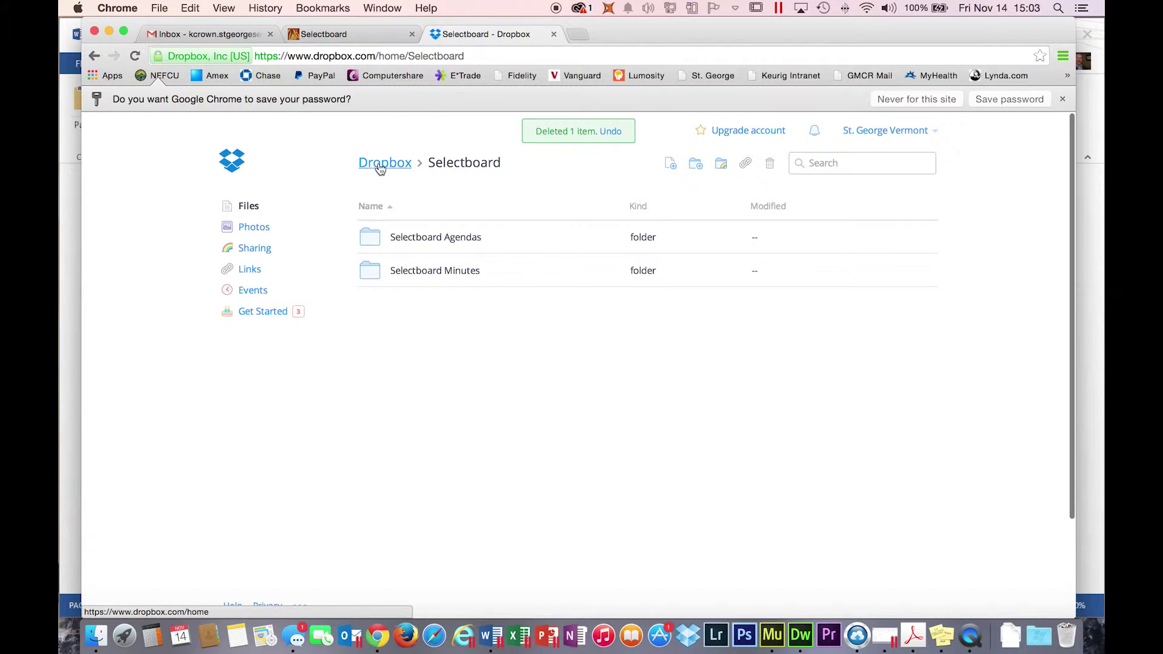
pyautogui.click(380, 166)
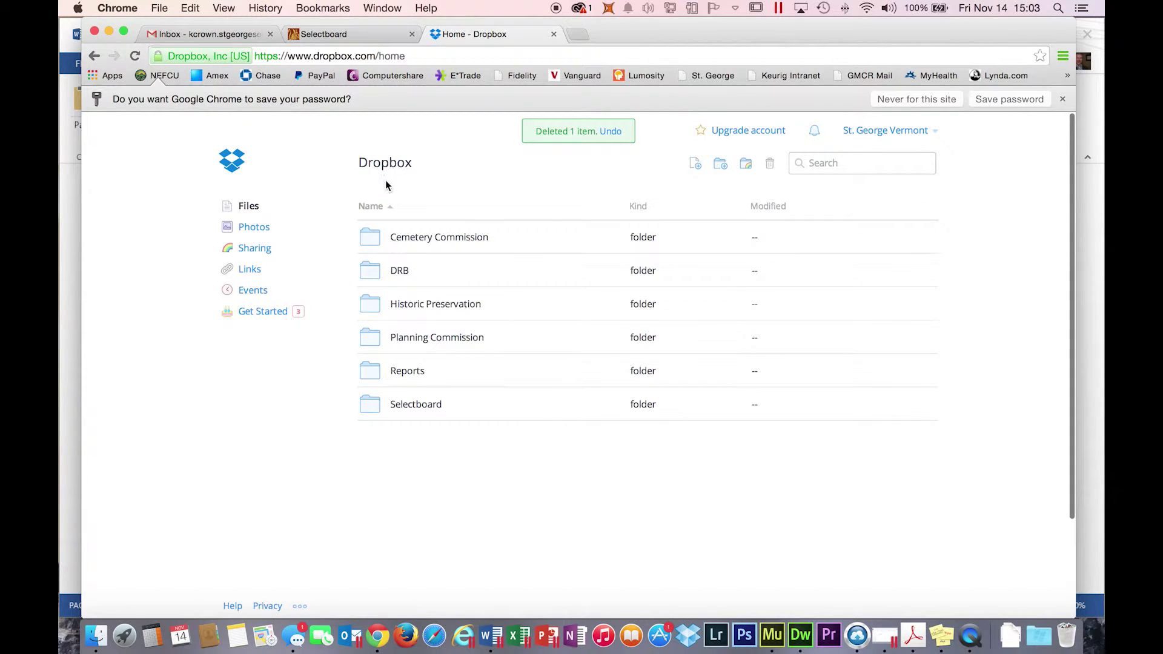
pyautogui.click(419, 243)
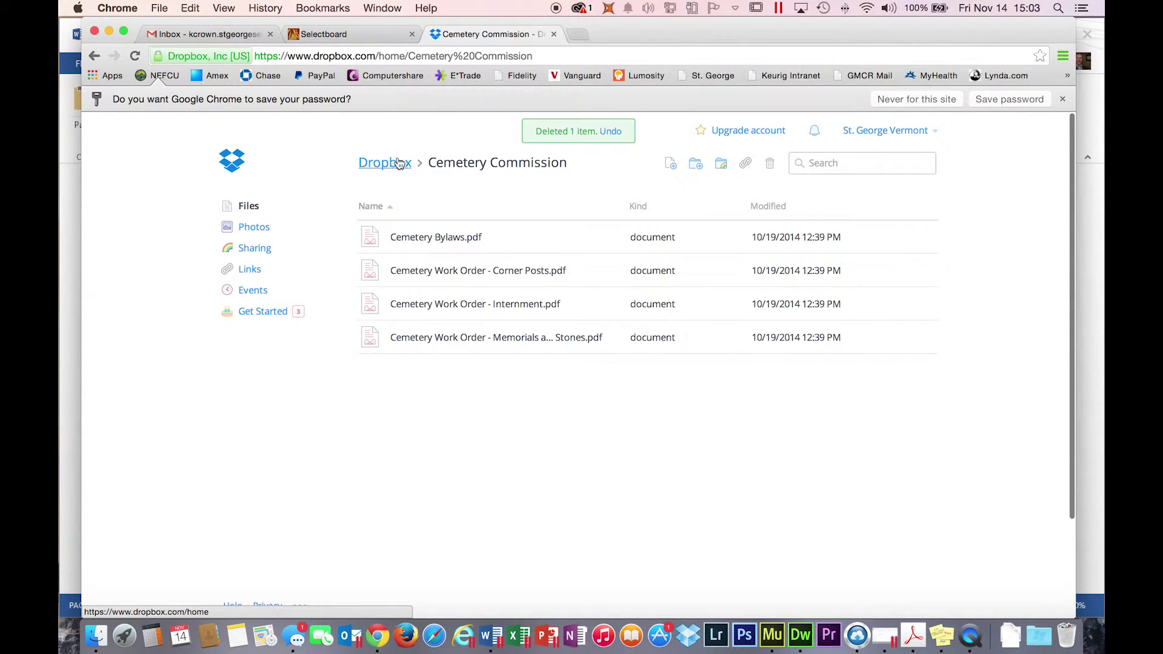
pyautogui.click(385, 167)
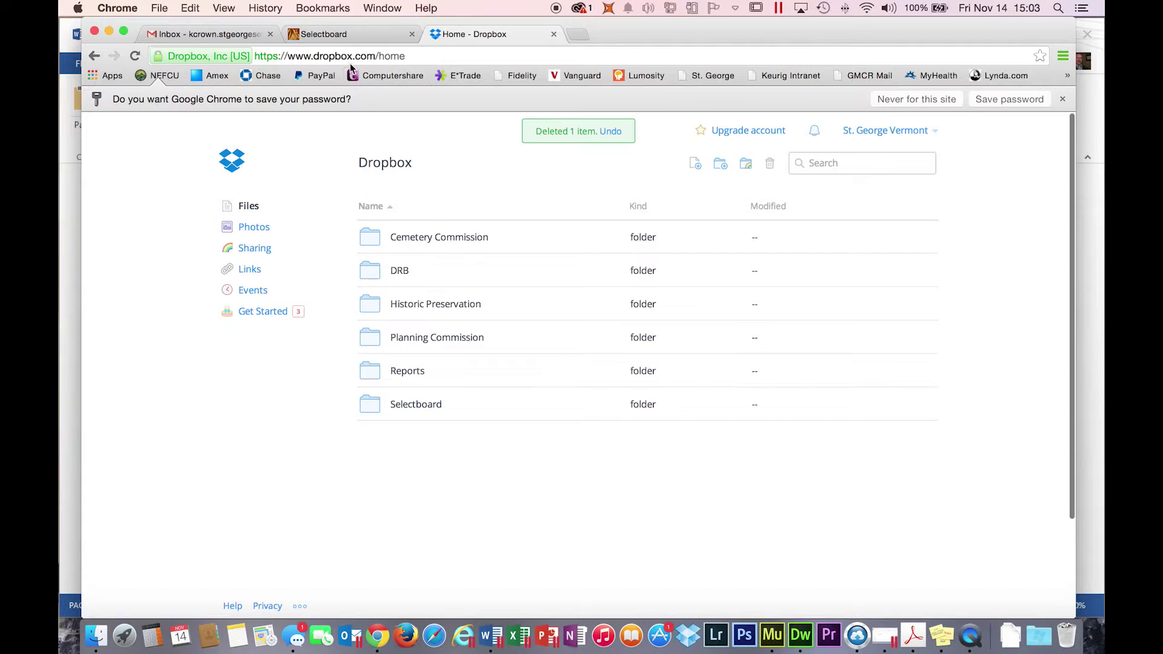
pyautogui.click(337, 34)
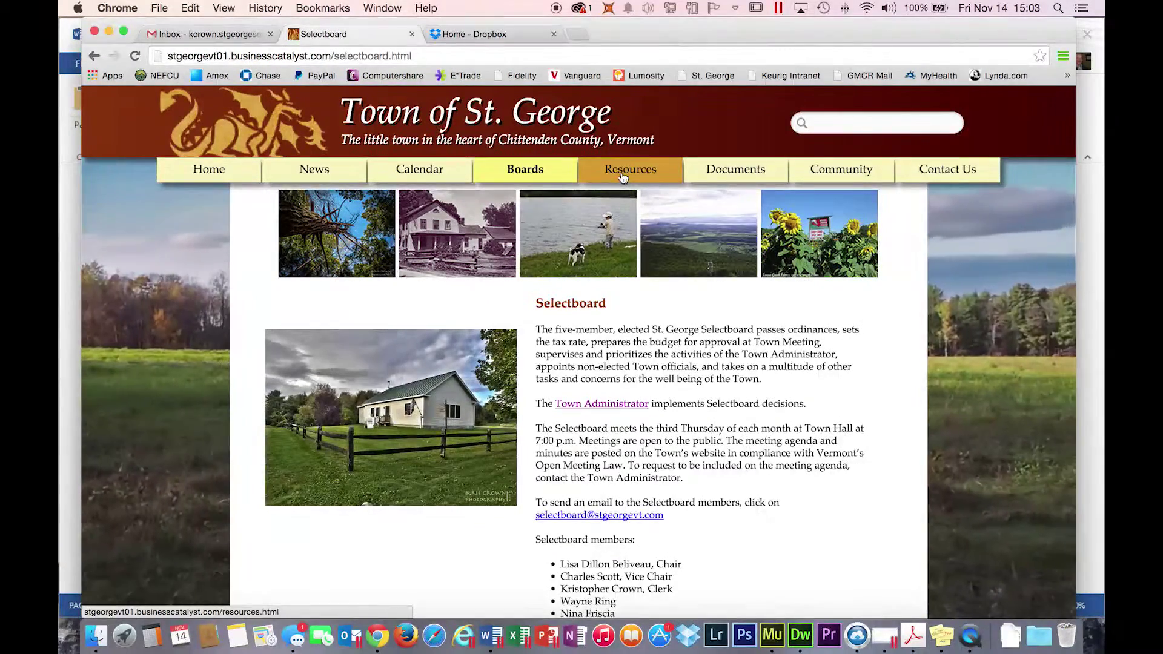
# - Browse the town's Regulations, Bylaws & Ordinances documents and their shared folder, then return to Dropbox home
pyautogui.click(727, 176)
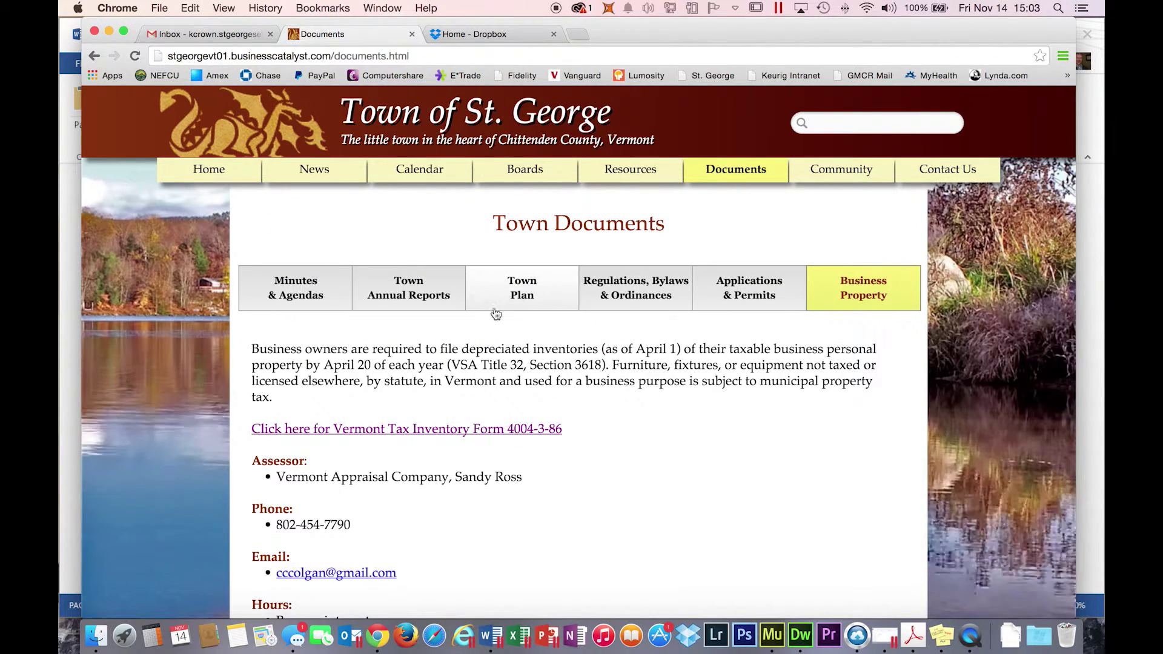
pyautogui.click(637, 293)
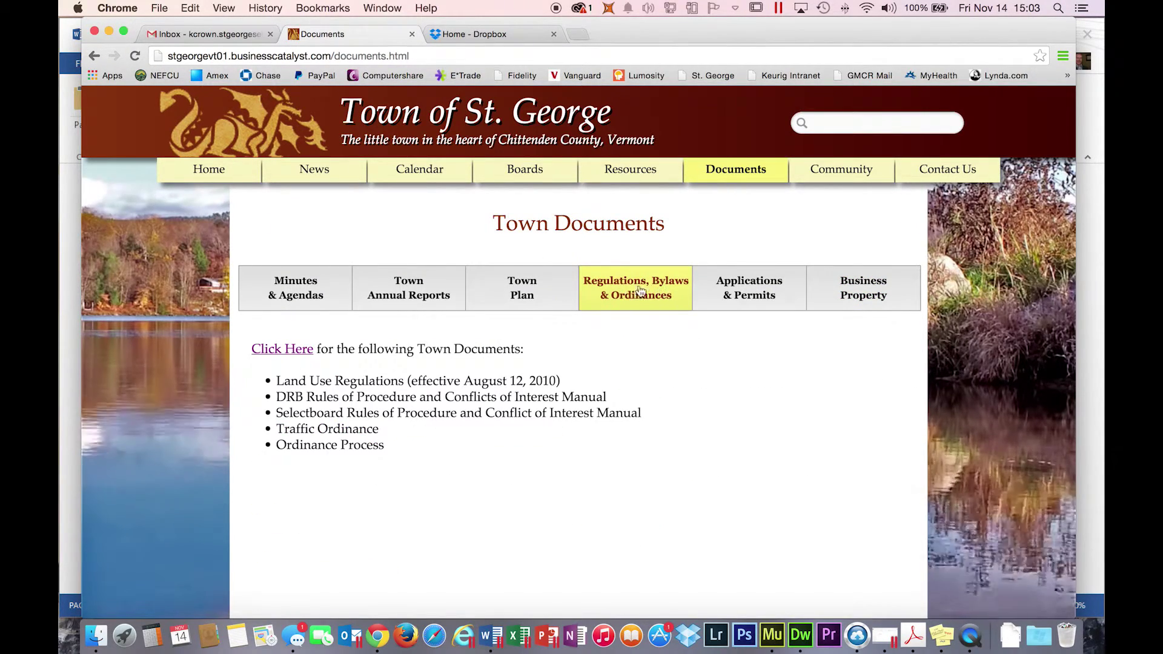
pyautogui.click(283, 351)
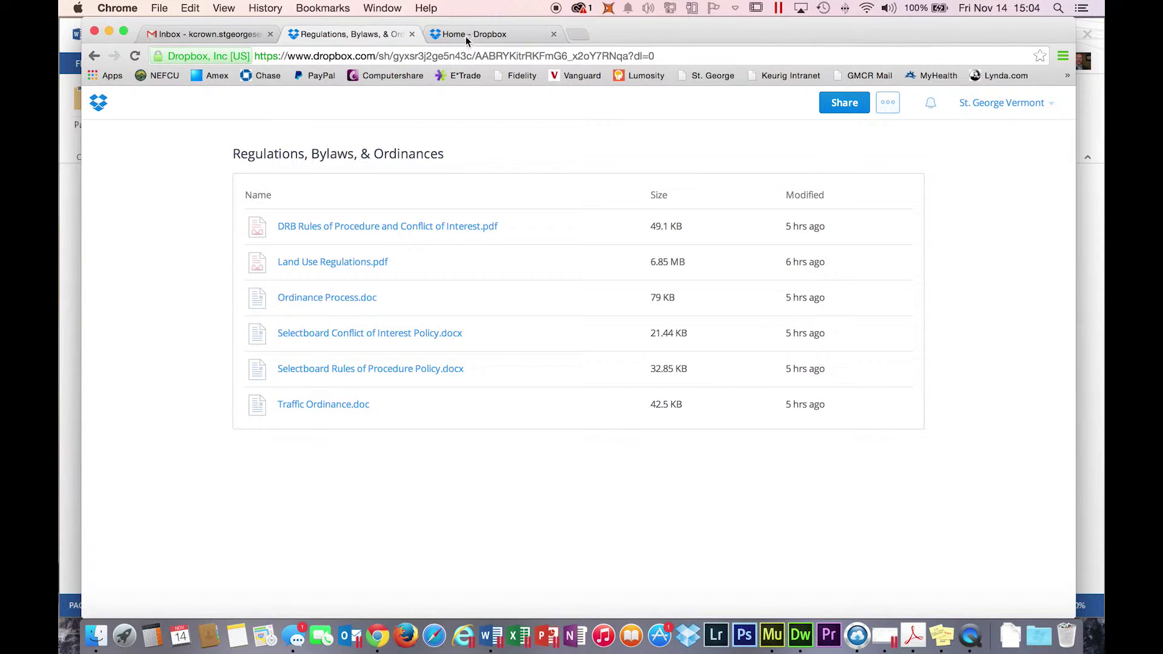
pyautogui.hscroll(-5, 376, 197)
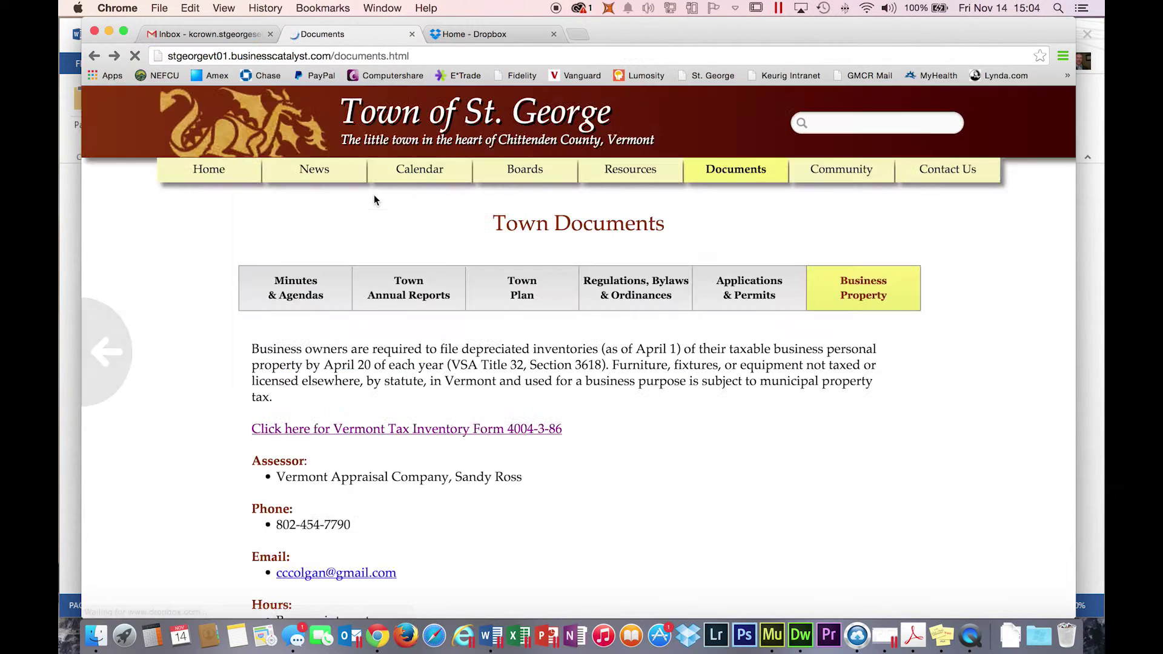
pyautogui.click(659, 303)
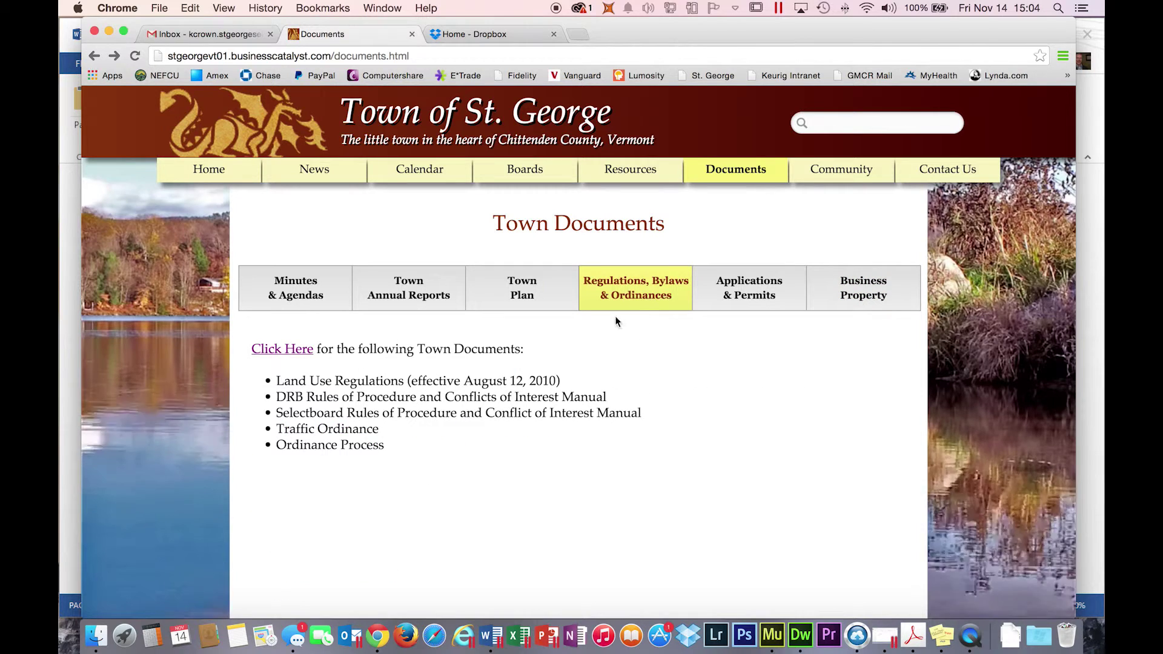
pyautogui.click(497, 35)
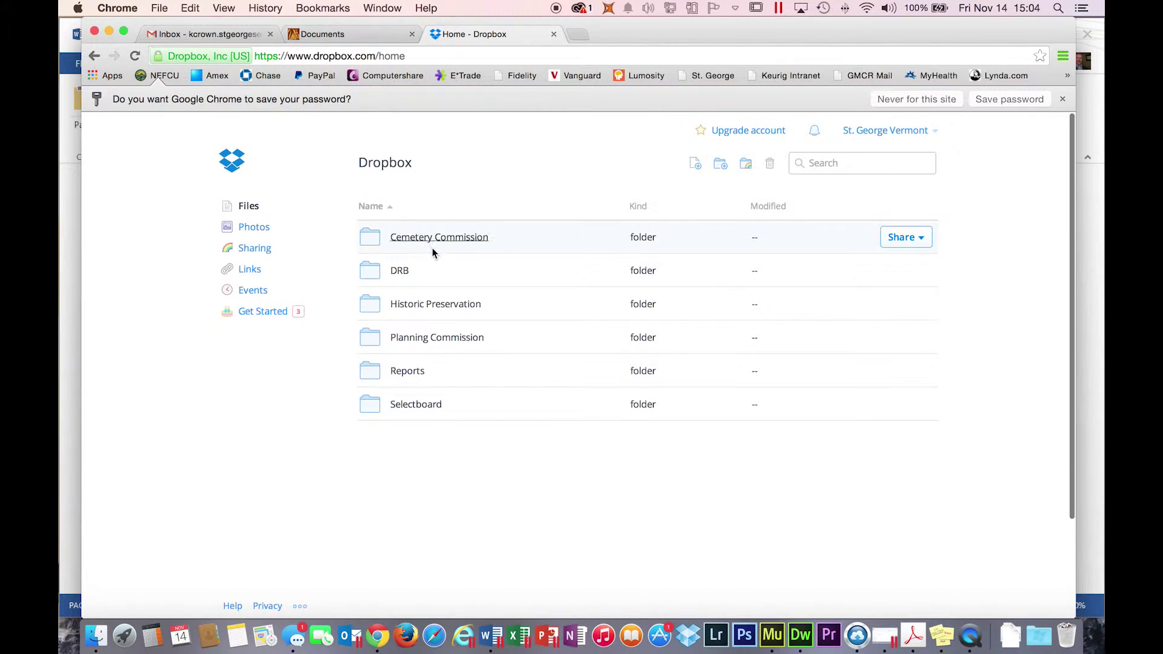
# - Navigate Reports to the Applications & Permits folder with its seven documents, then reveal the desktop
pyautogui.click(403, 375)
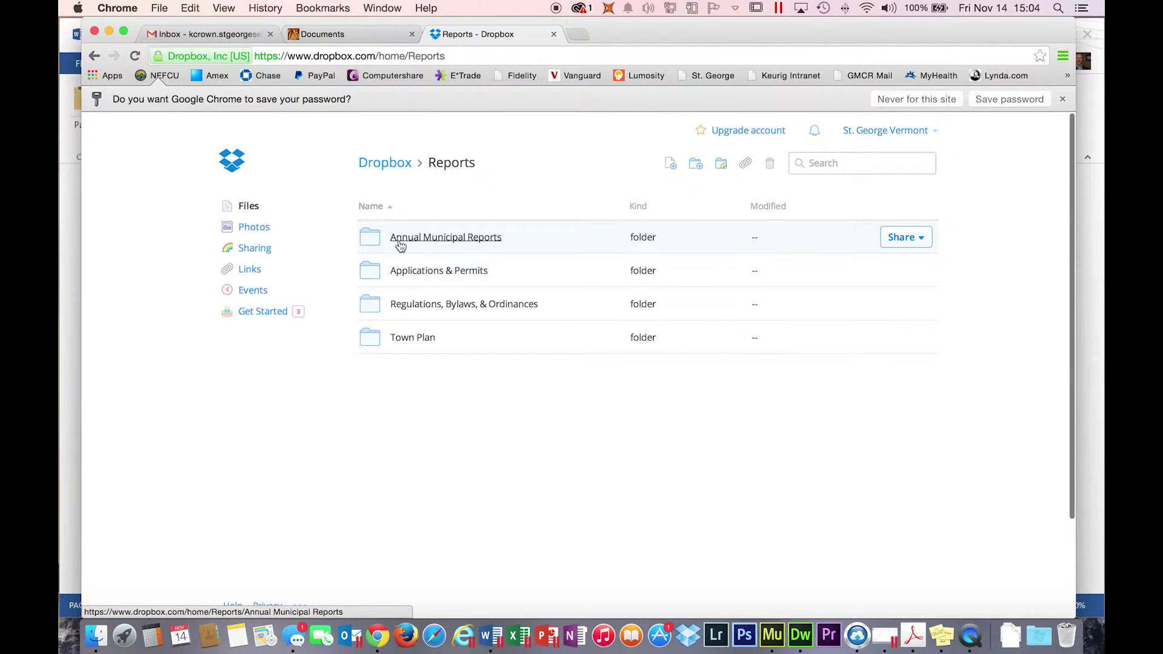
pyautogui.click(463, 242)
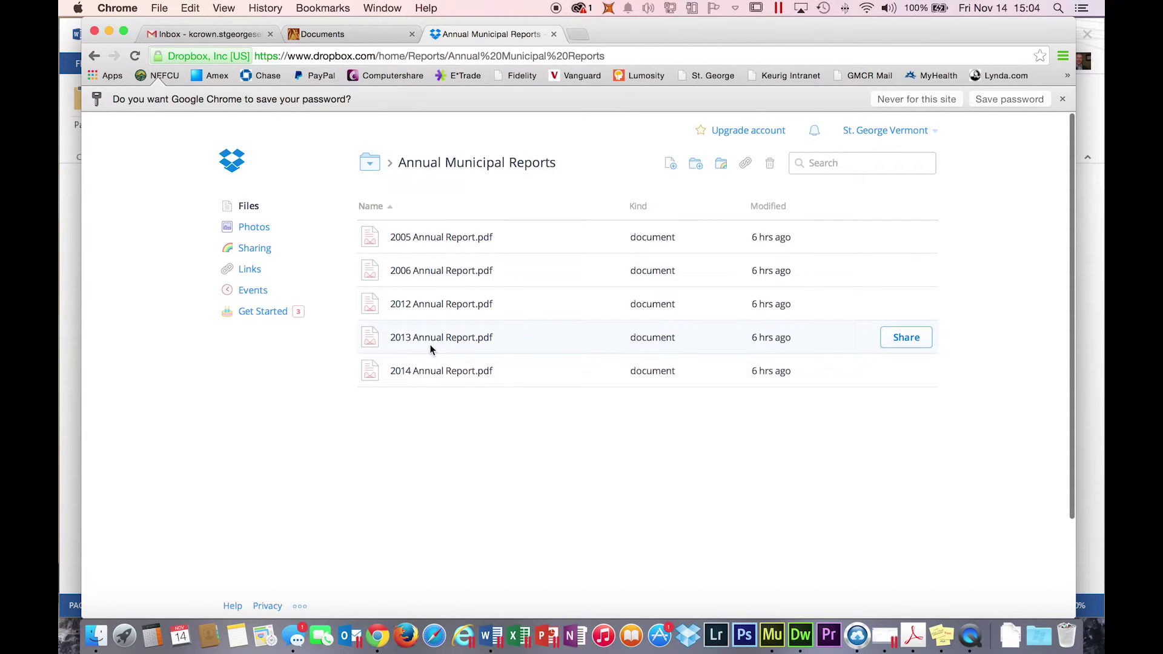
pyautogui.hscroll(-5, 512, 252)
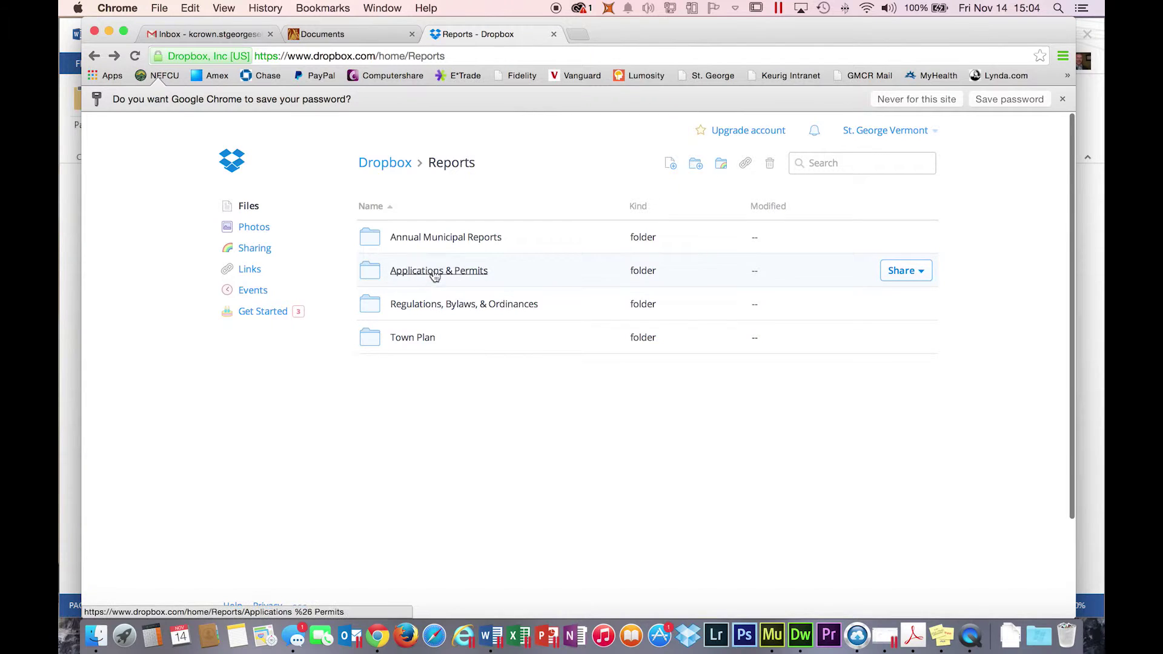
pyautogui.click(433, 278)
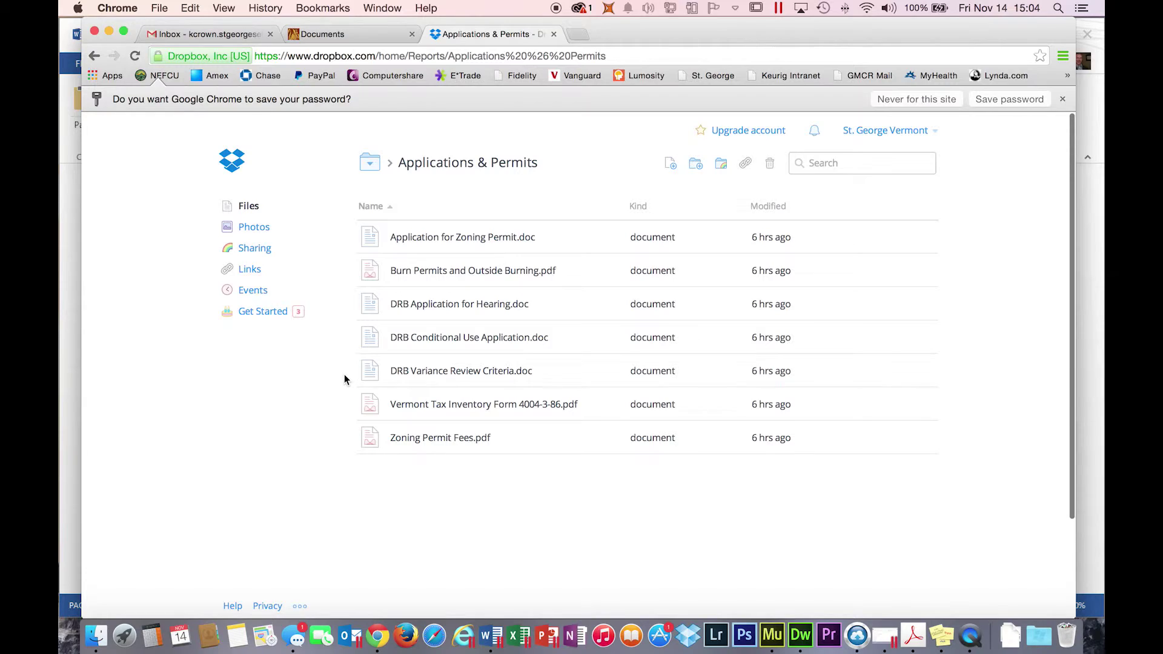
pyautogui.press('F11')
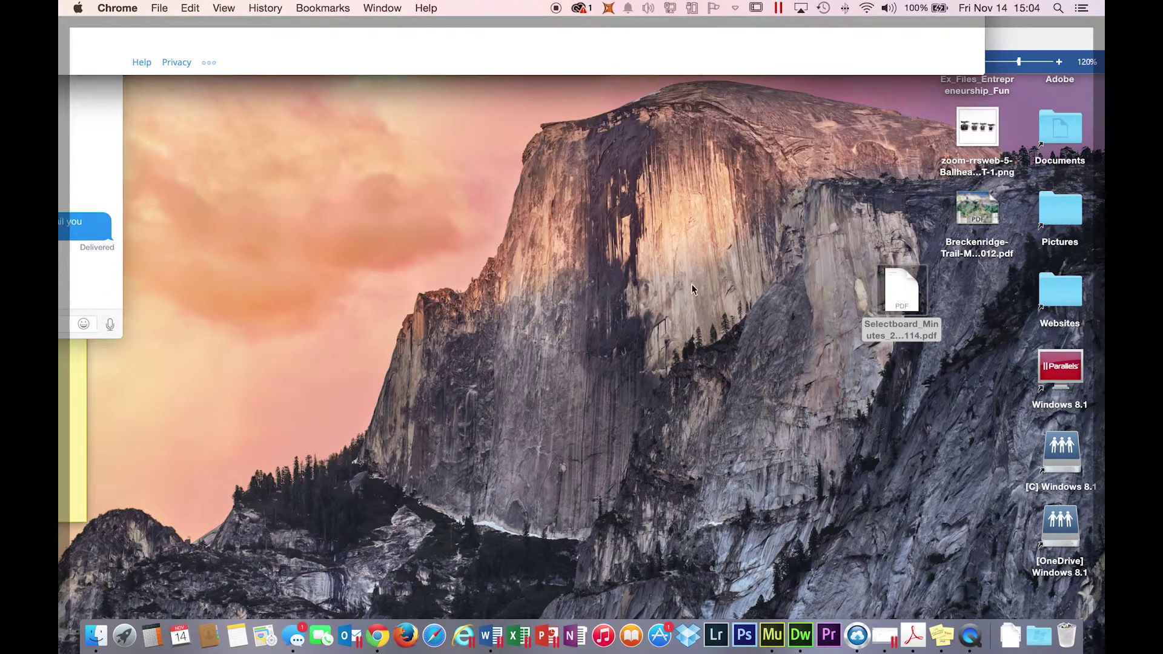
# - Rename the desktop Selectboard minutes PDF to 'DRB Fee Schedule.pdf' and move it to mid-desktop
pyautogui.click(927, 326)
pyautogui.click(903, 330)
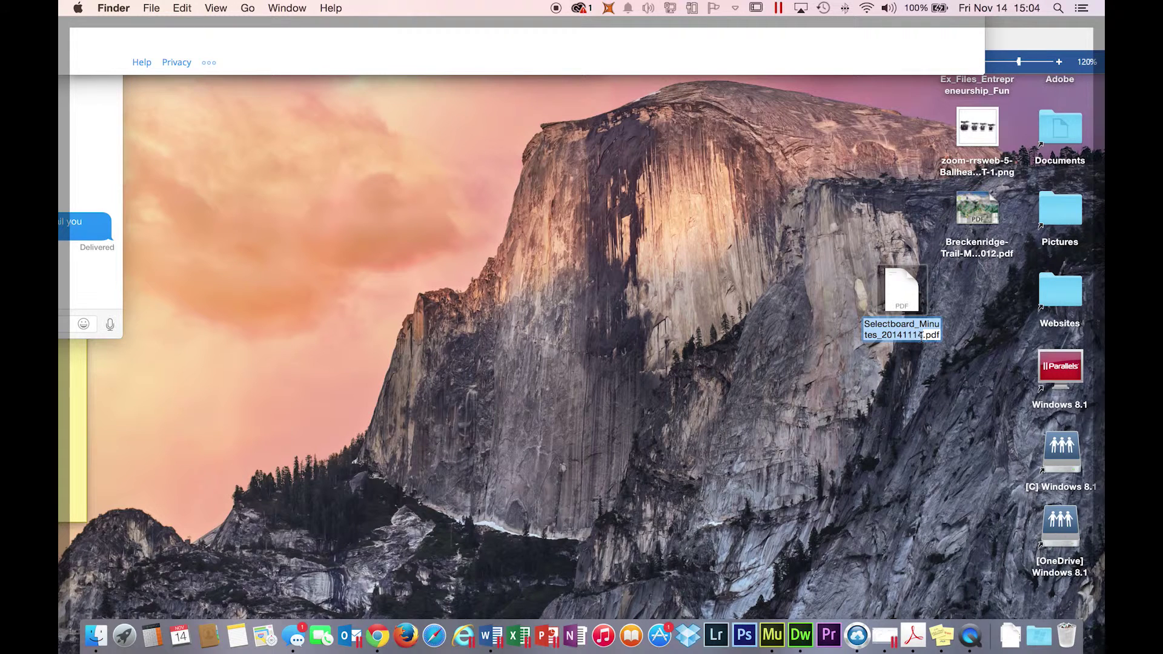
pyautogui.write('S')
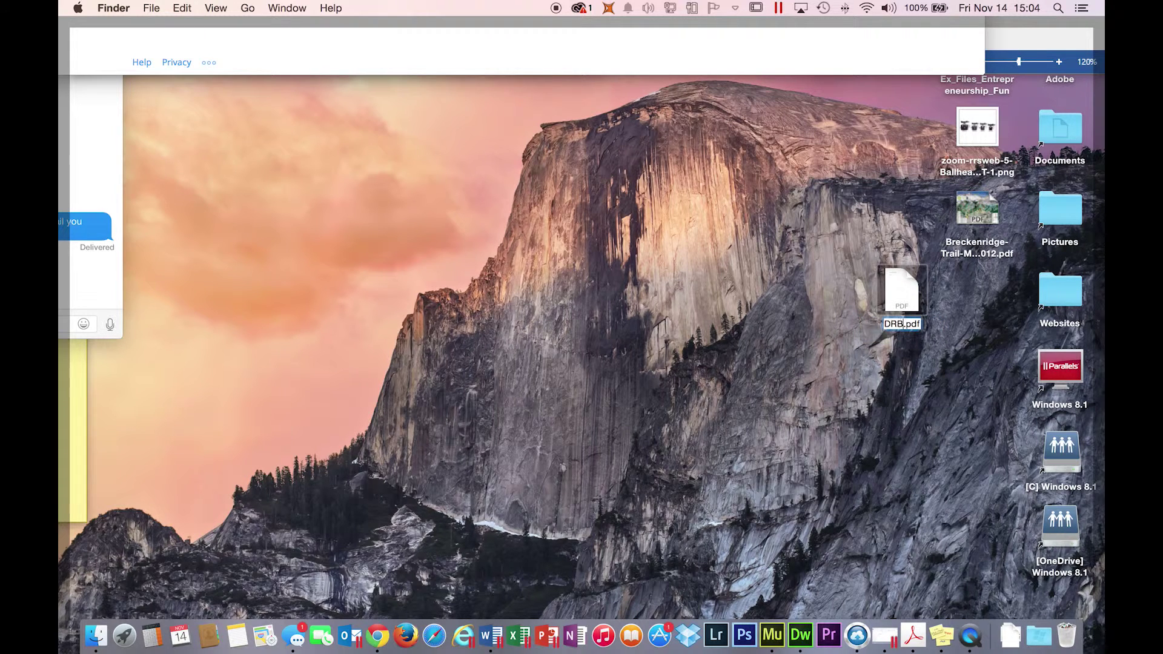
pyautogui.write('RB Fee Schedule')
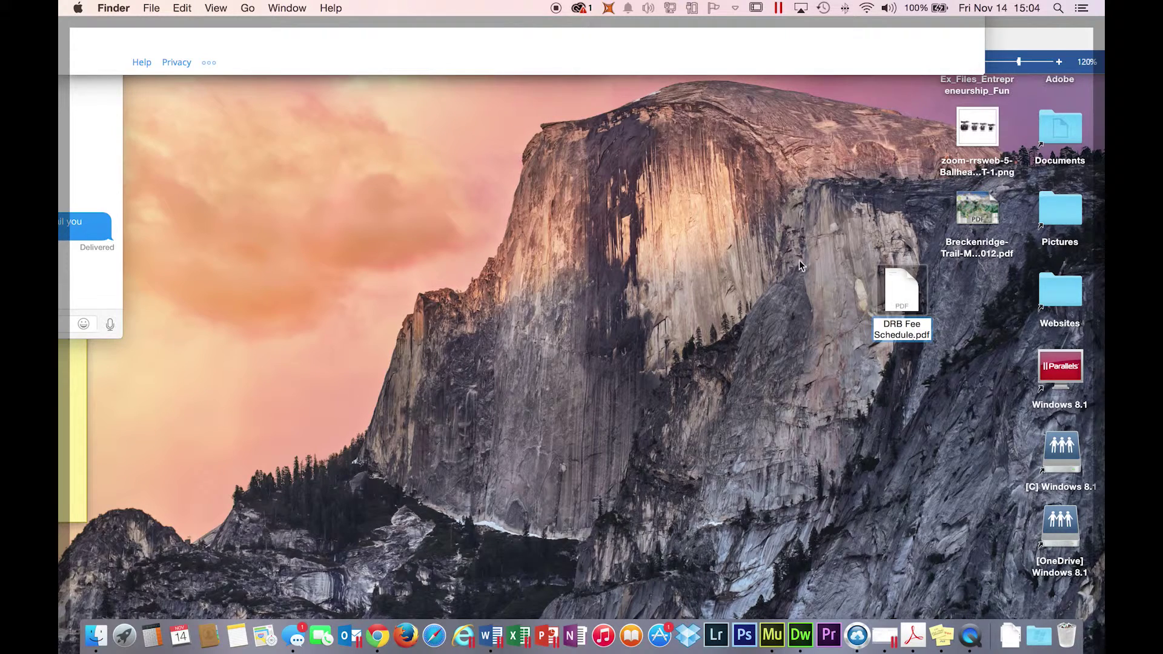
pyautogui.moveTo(907, 294); pyautogui.dragTo(539, 455)
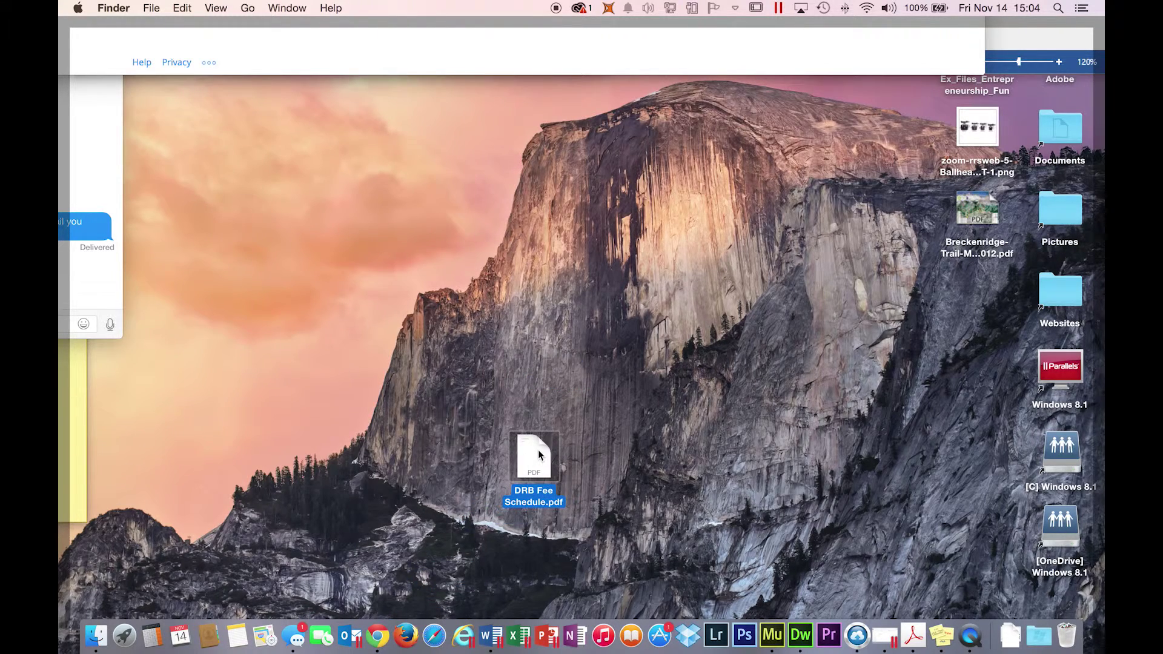
pyautogui.press('F11')
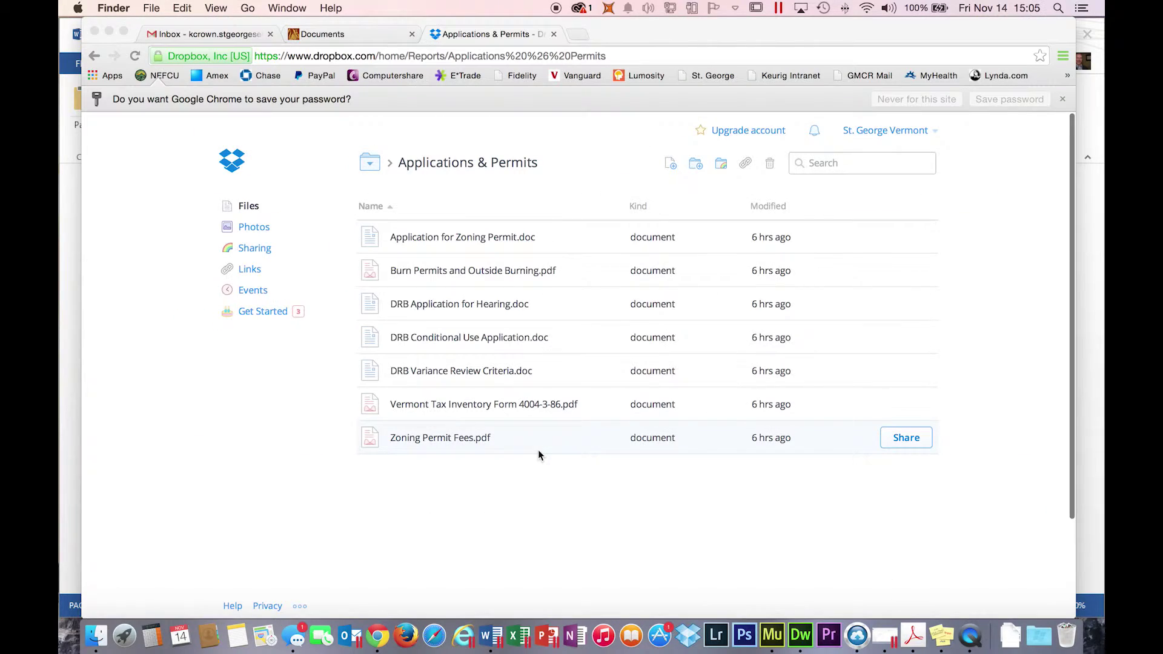
# - Upload DRB Fee Schedule.pdf from the desktop into the Applications & Permits folder
pyautogui.press('super+Tab')
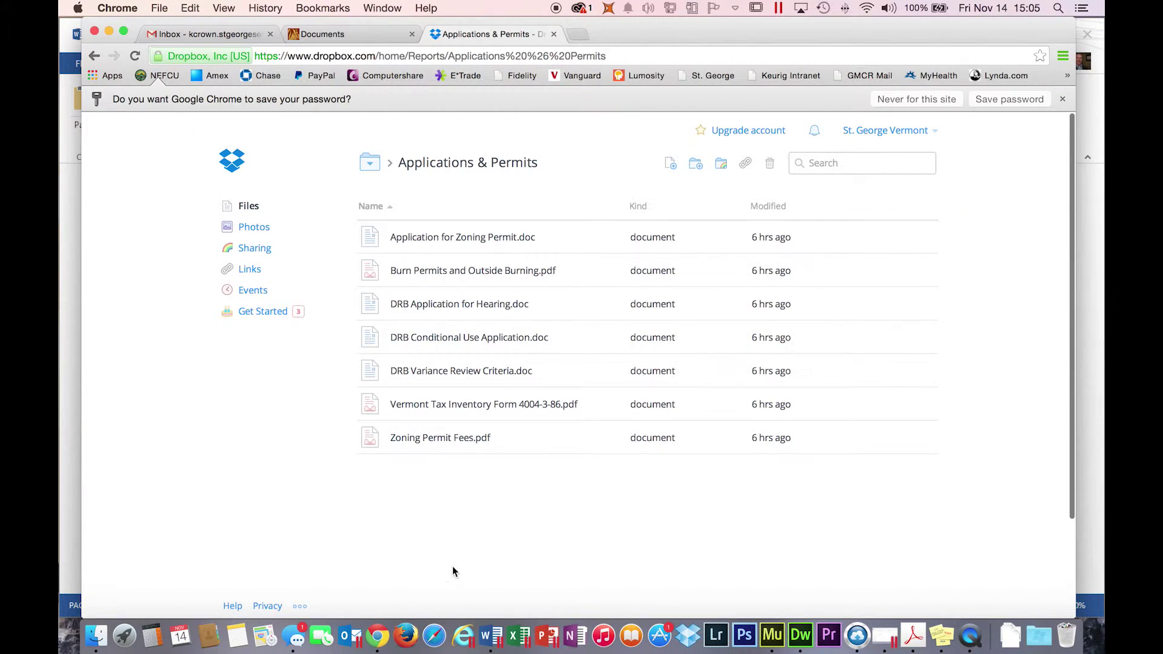
pyautogui.press('F11')
pyautogui.moveTo(537, 467); pyautogui.dragTo(475, 493)
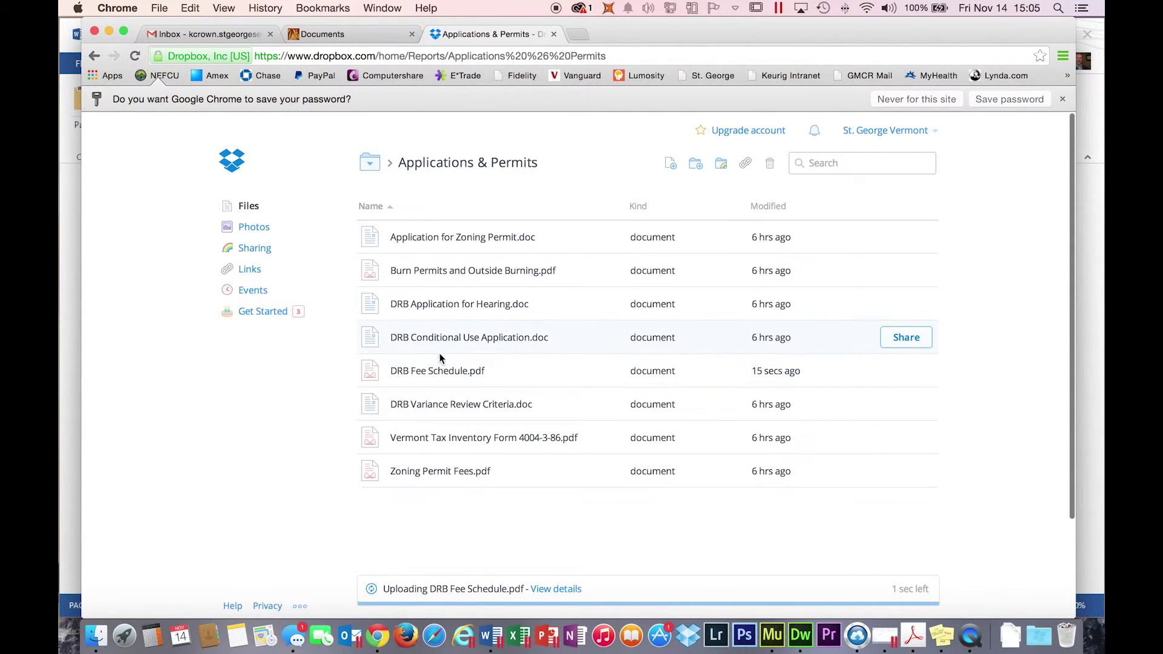
# - Preview the uploaded DRB Fee Schedule.pdf, then delete it from Dropbox
pyautogui.click(436, 373)
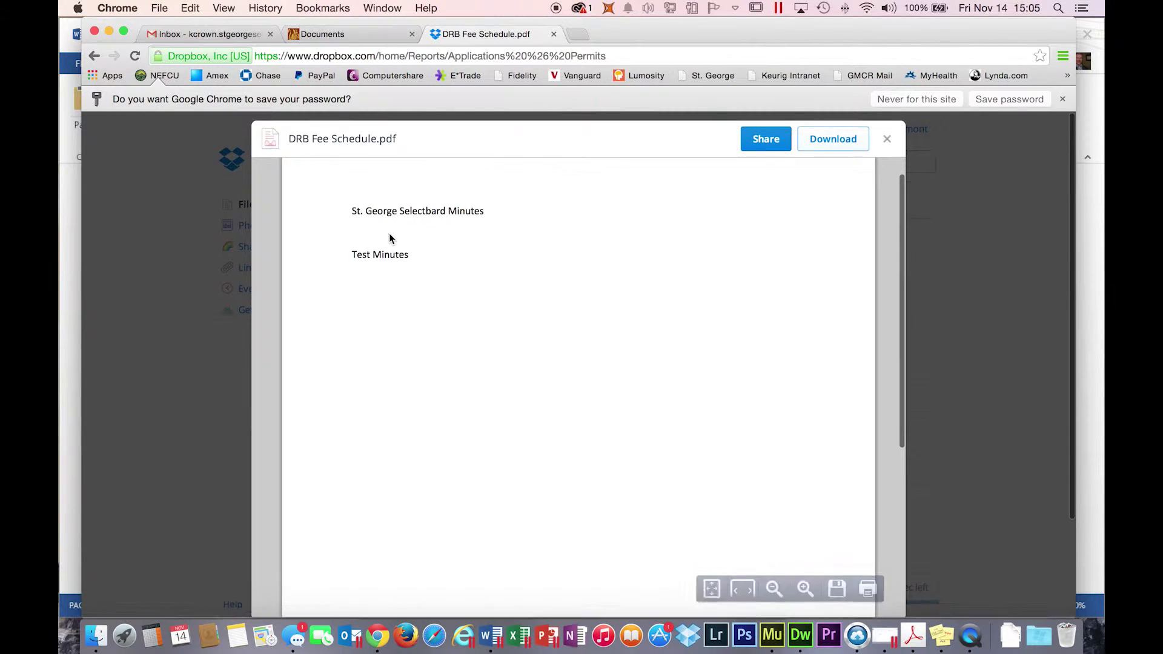
pyautogui.click(887, 140)
pyautogui.rightClick(437, 372)
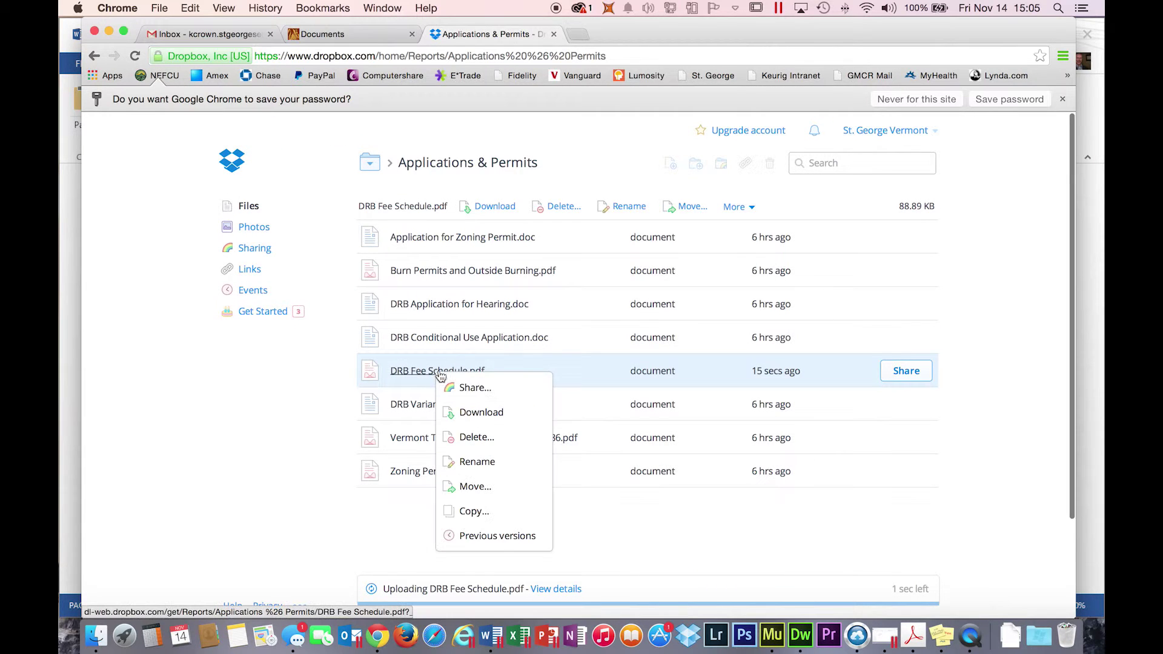
pyautogui.click(483, 441)
pyautogui.click(695, 301)
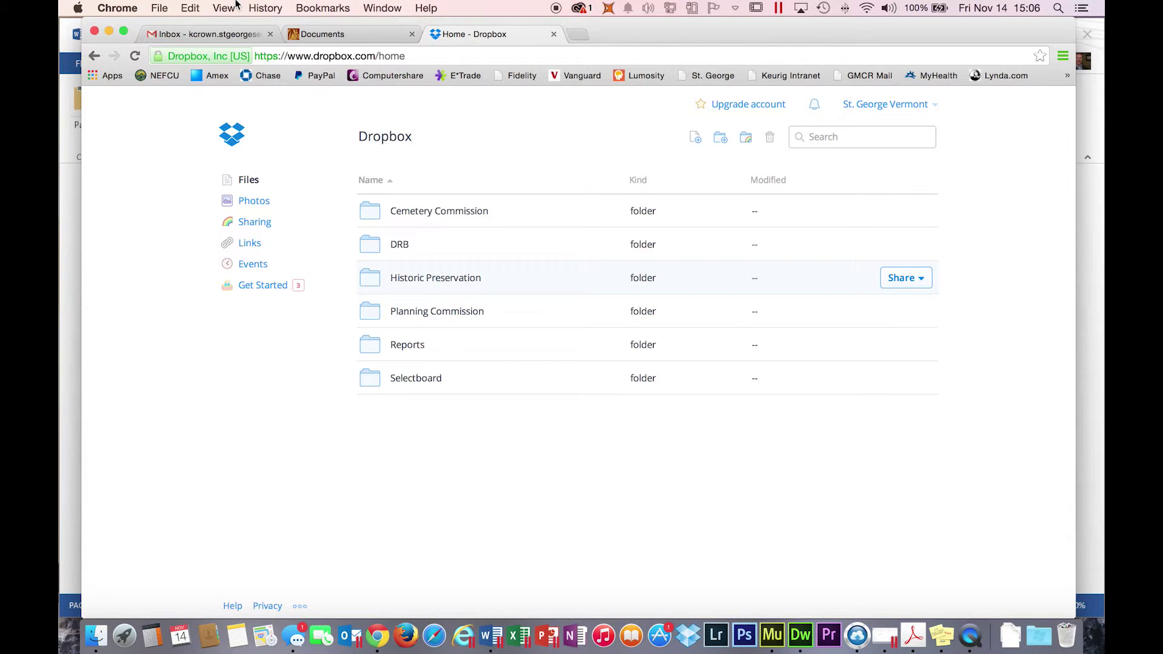
pyautogui.press('super+Tab')
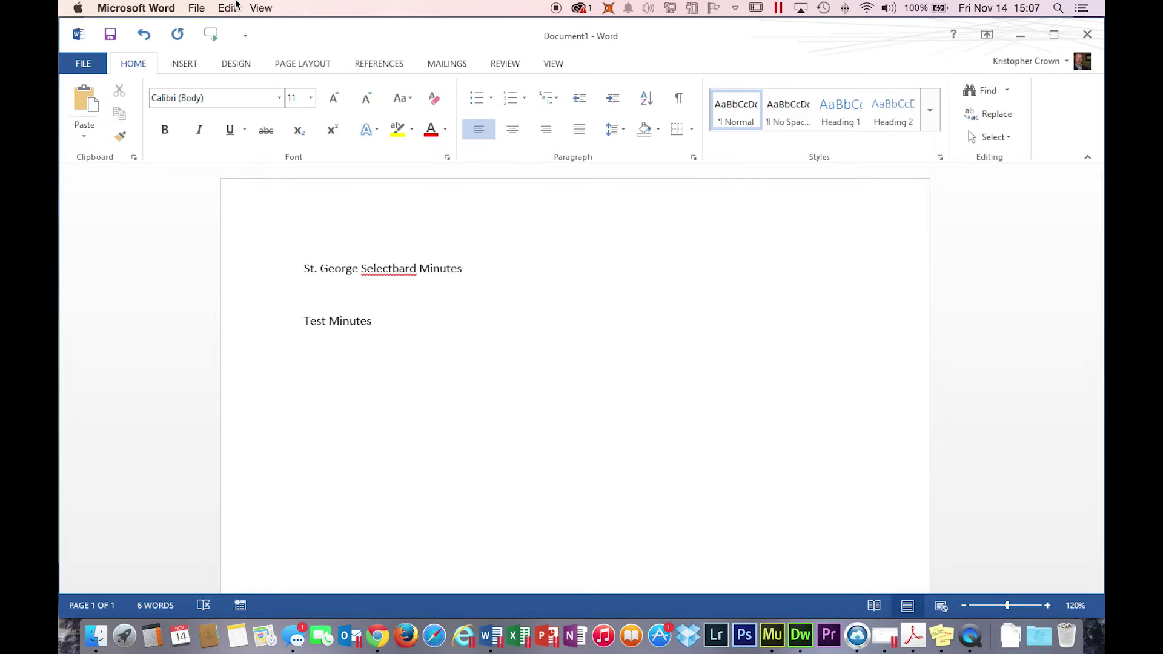
pyautogui.press('super+Tab')
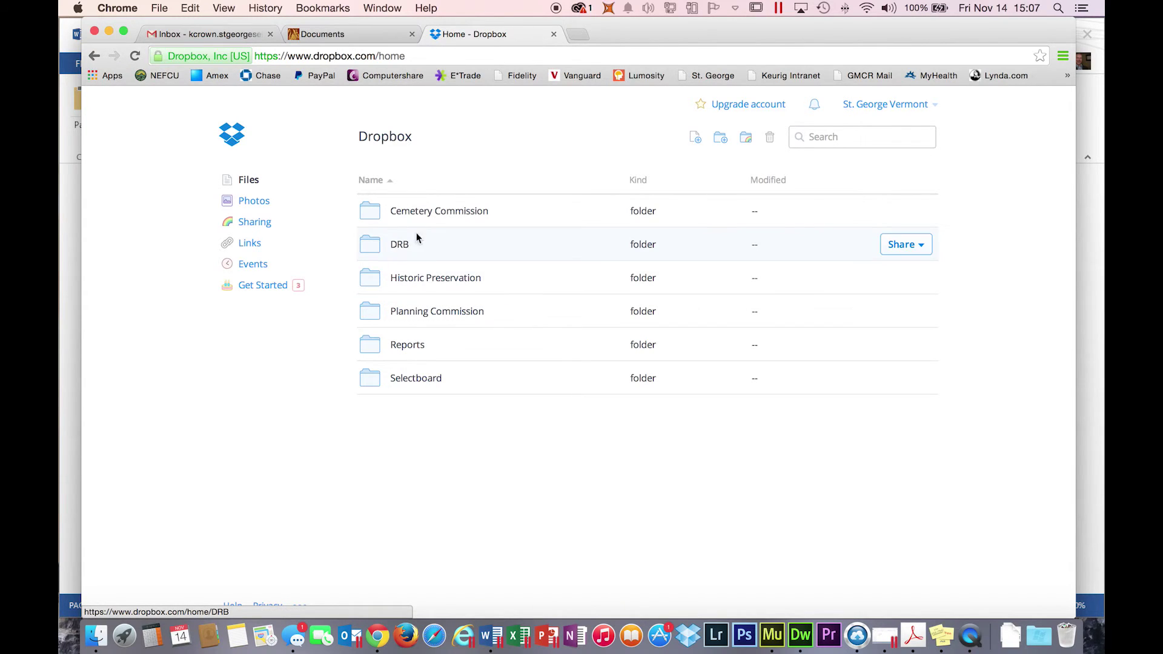
# - Open Selectboard > Selectboard Minutes > 2014 in Dropbox, then switch to Finder
pyautogui.click(411, 380)
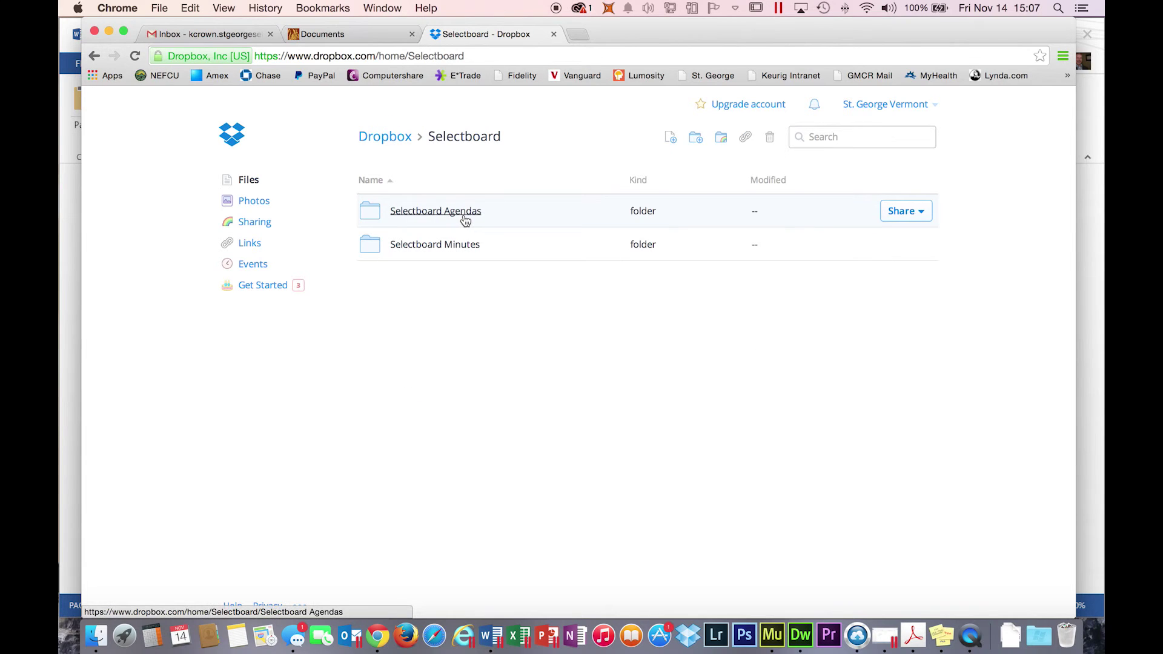
pyautogui.click(441, 245)
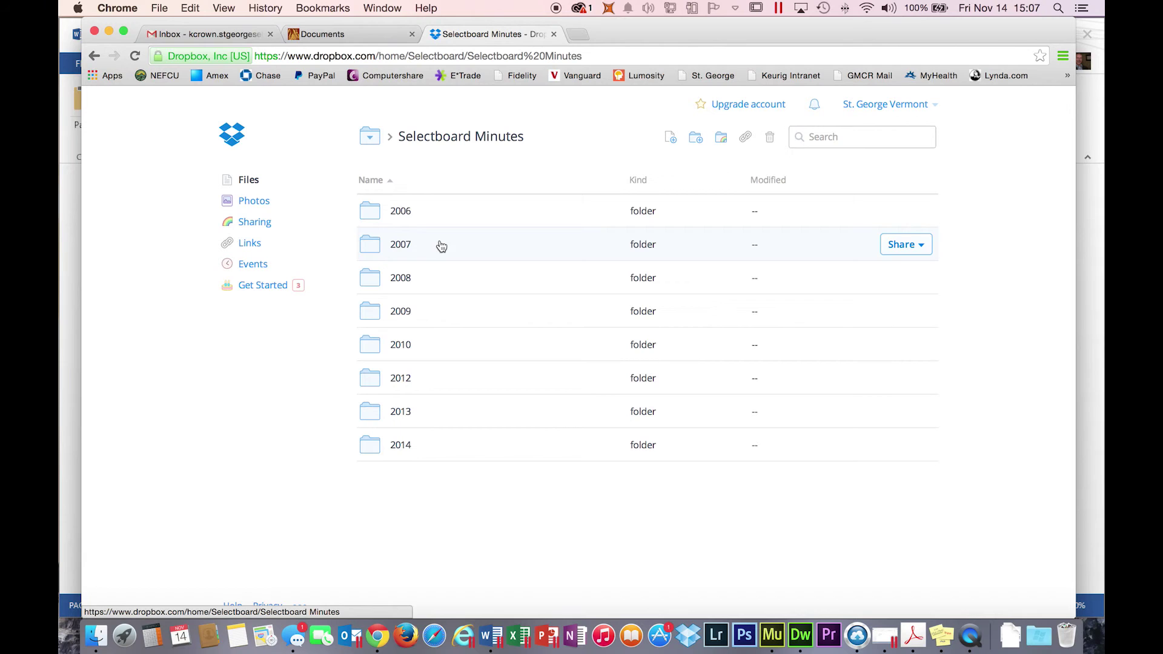
pyautogui.click(398, 447)
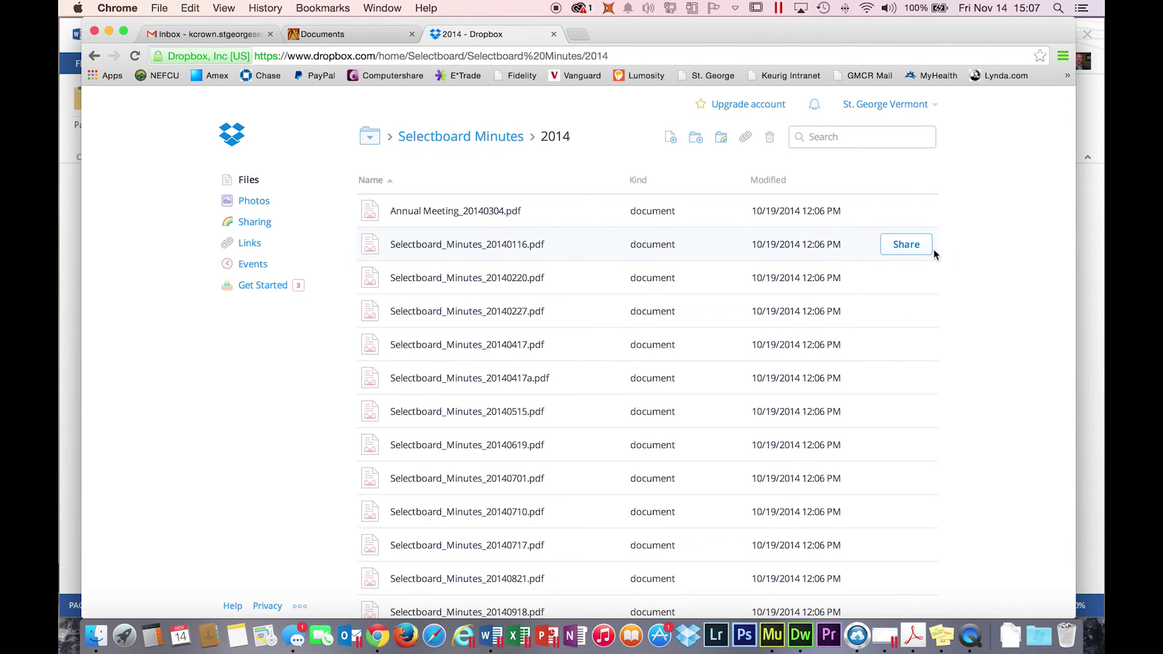
pyautogui.press('super+Tab')
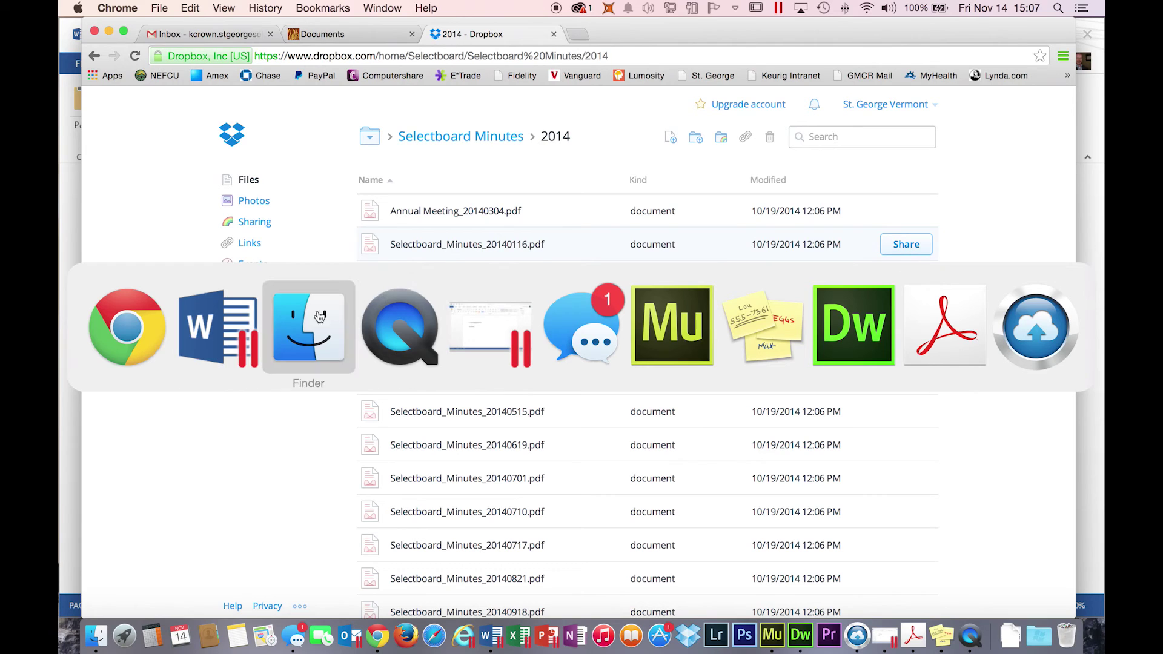
pyautogui.click(312, 324)
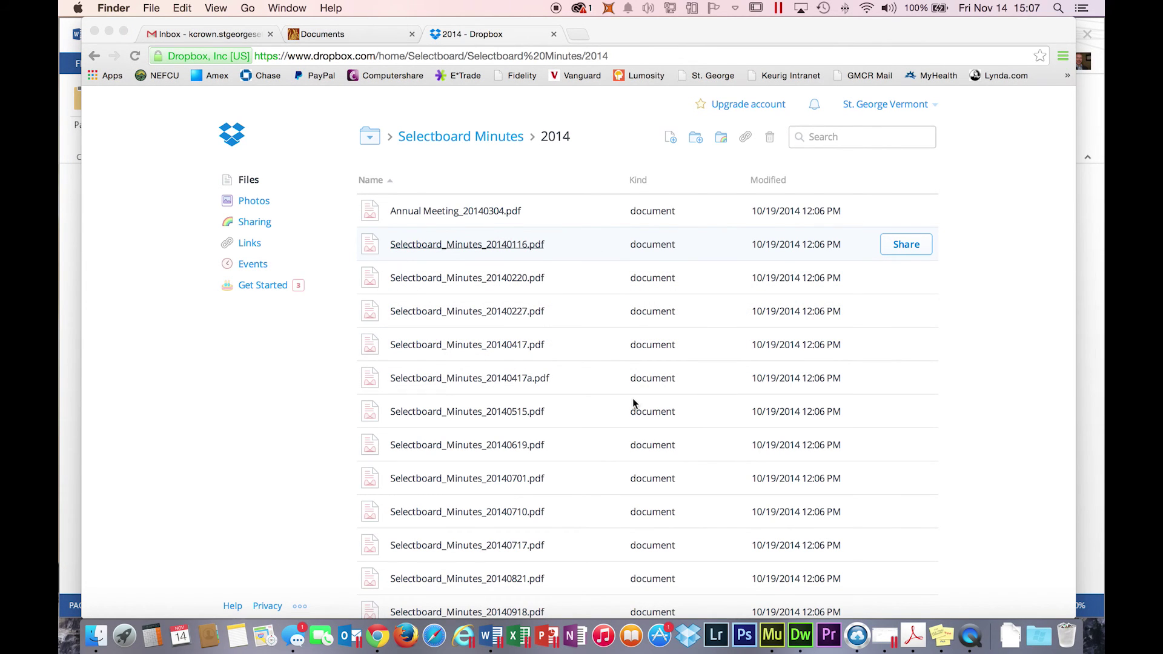